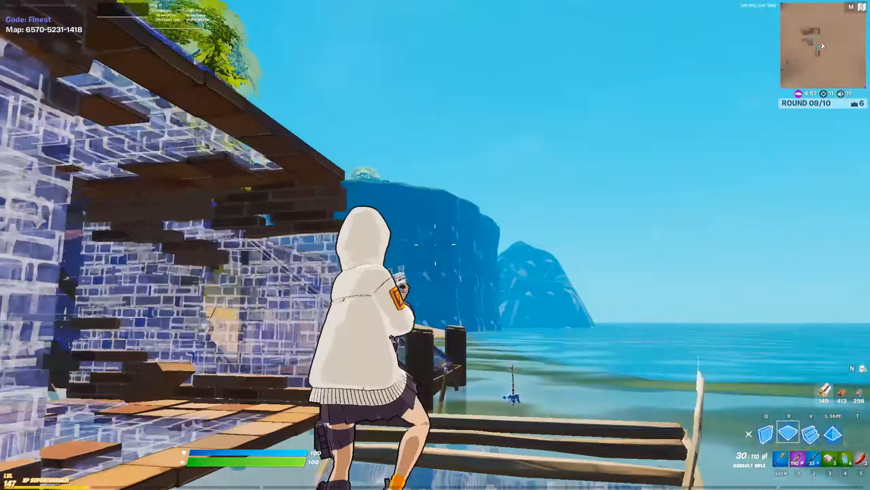
key(q)
click(436, 245)
click(435, 245)
click(435, 244)
key(f)
key(2)
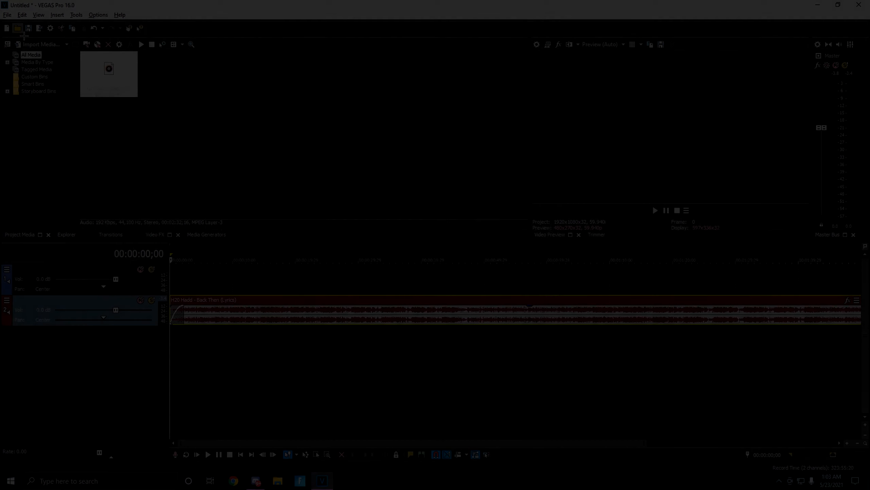
Import the clip "Fortnite 2021.05.17 - 22.32.17.03.DVR" from the Fortnite videos folder, keeping the current project video settings.
click(18, 29)
click(59, 192)
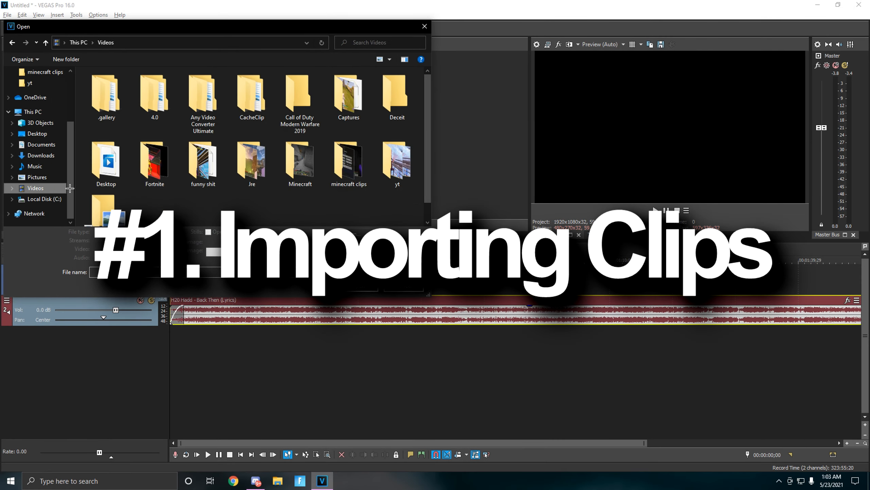
scroll(298, 103, down, 1)
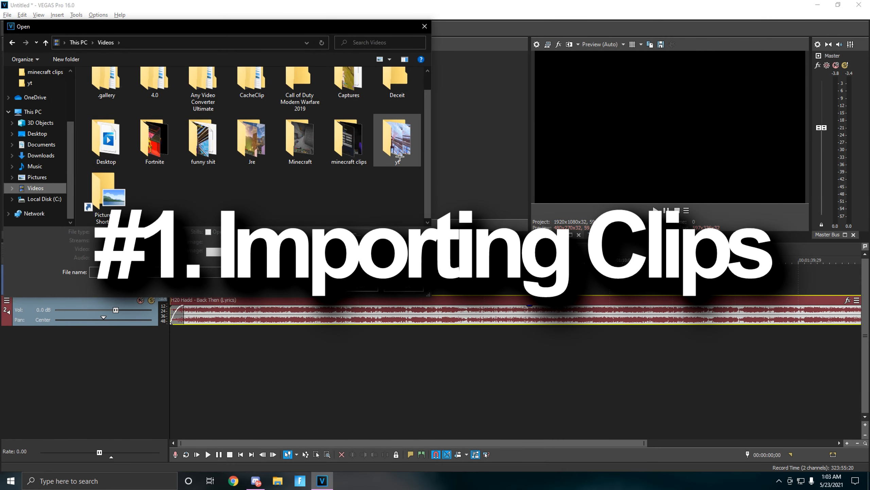
double_click(152, 146)
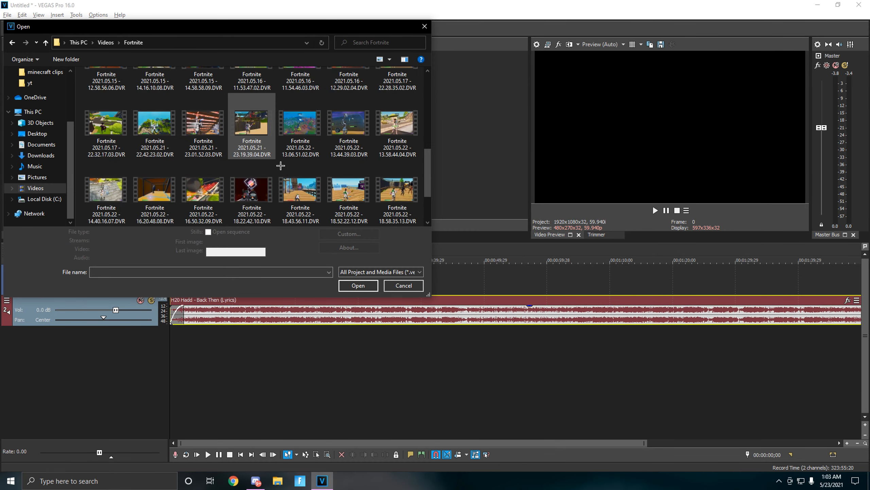
scroll(281, 166, down, 2)
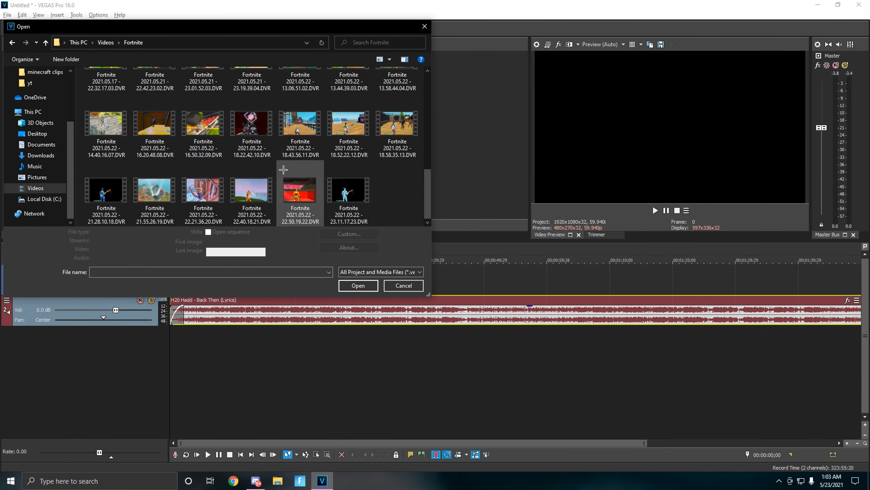
scroll(284, 169, up, 3)
scroll(296, 163, up, 4)
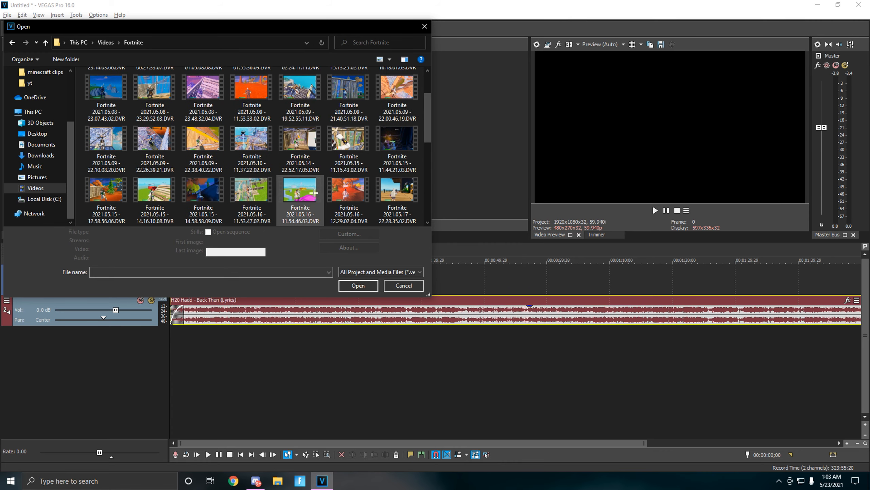
scroll(314, 192, down, 4)
click(106, 139)
click(359, 287)
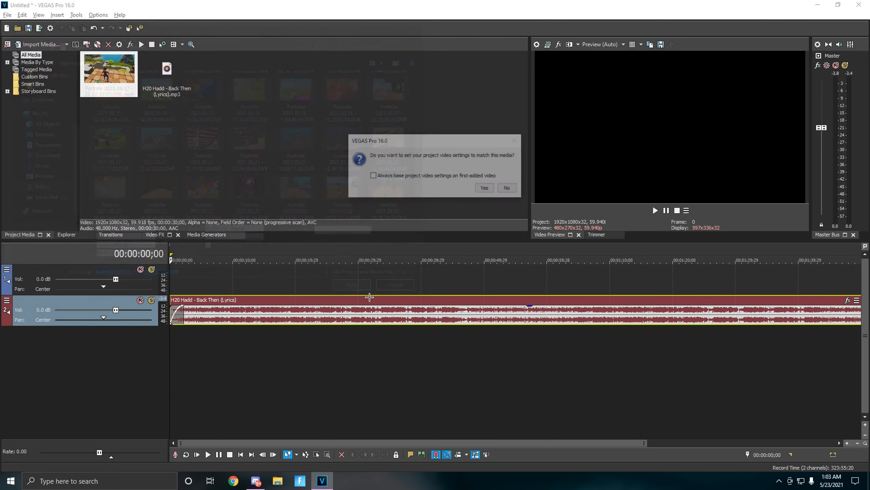
click(511, 191)
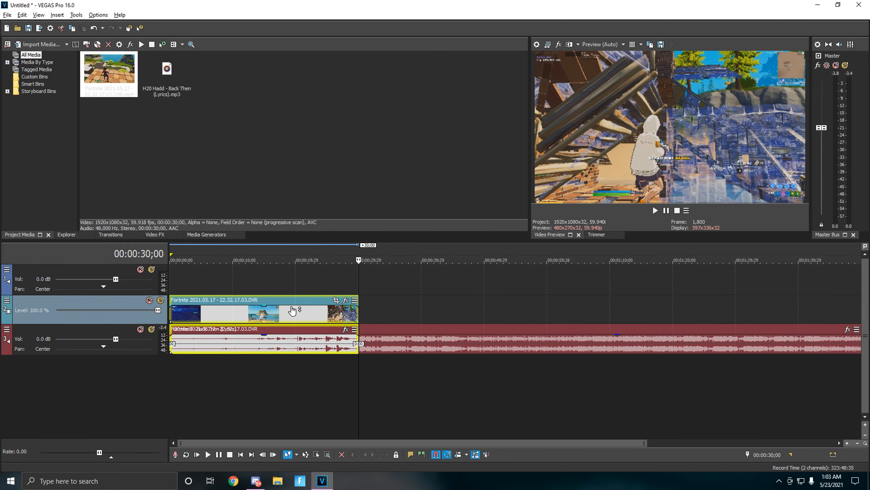
Split the gameplay clip at the shot at 00:00:27;29 and delete the part before it.
click(246, 253)
click(284, 252)
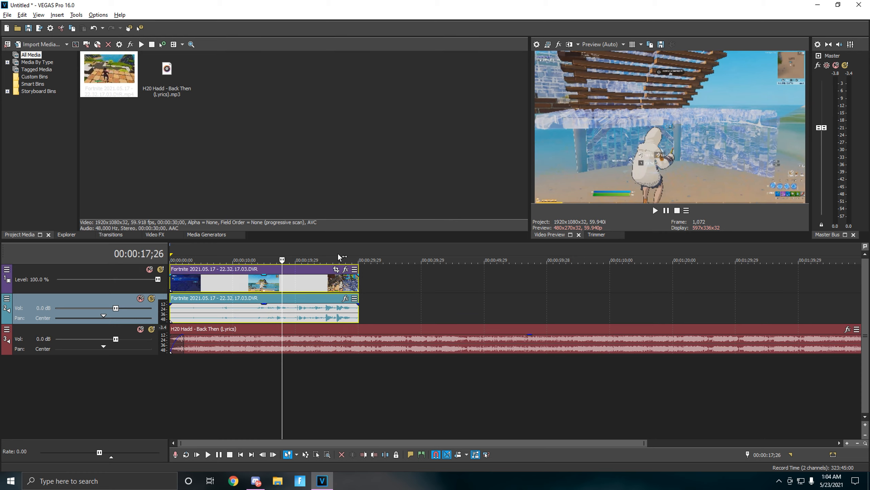
click(317, 248)
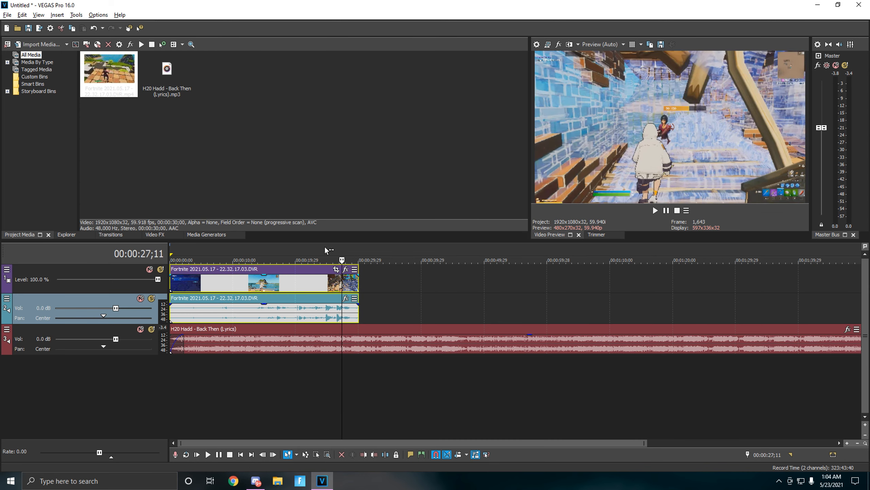
scroll(393, 297, up, 10)
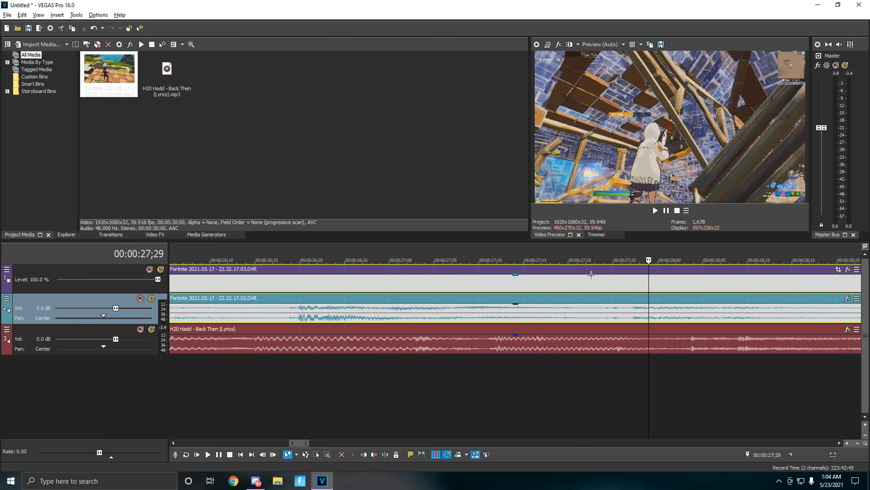
key(s)
right_click(571, 297)
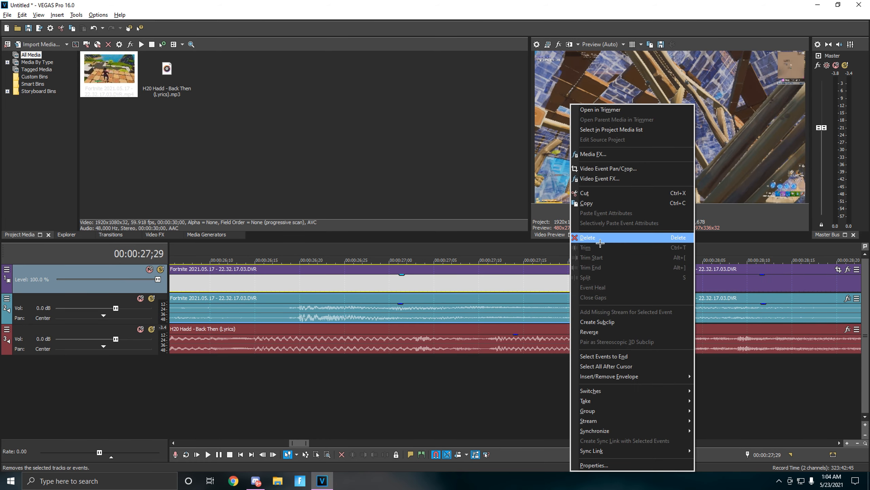
click(600, 242)
Play the song from the start of the timeline to listen for the beat to sync to.
scroll(530, 317, down, 10)
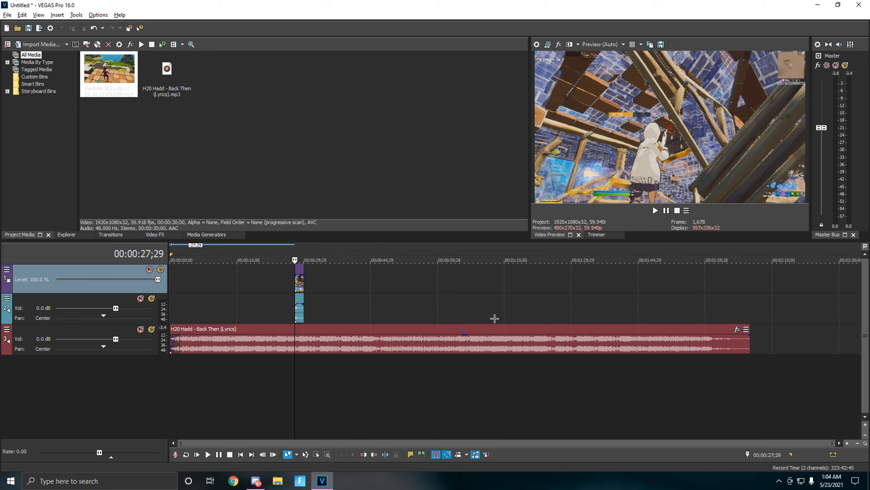
key(ctrl+Home)
mouse_move(175, 257)
mouse_down()
mouse_move(195, 256)
mouse_move(172, 257)
mouse_up()
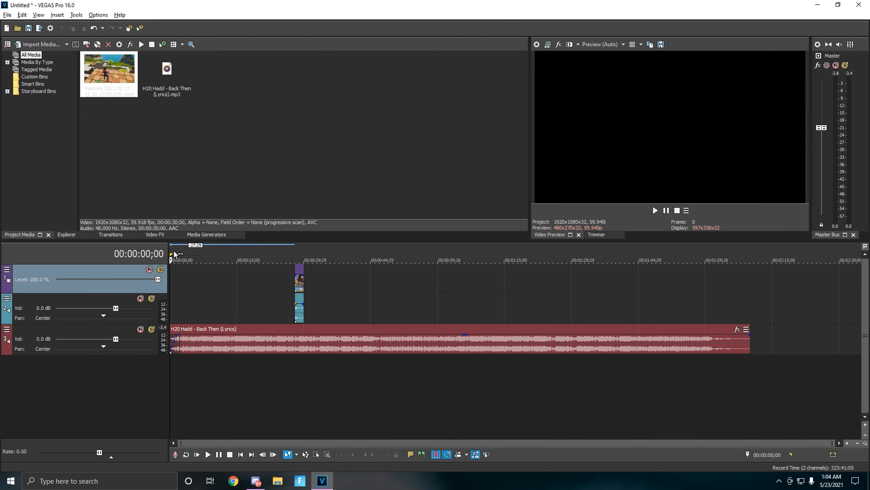
key(space)
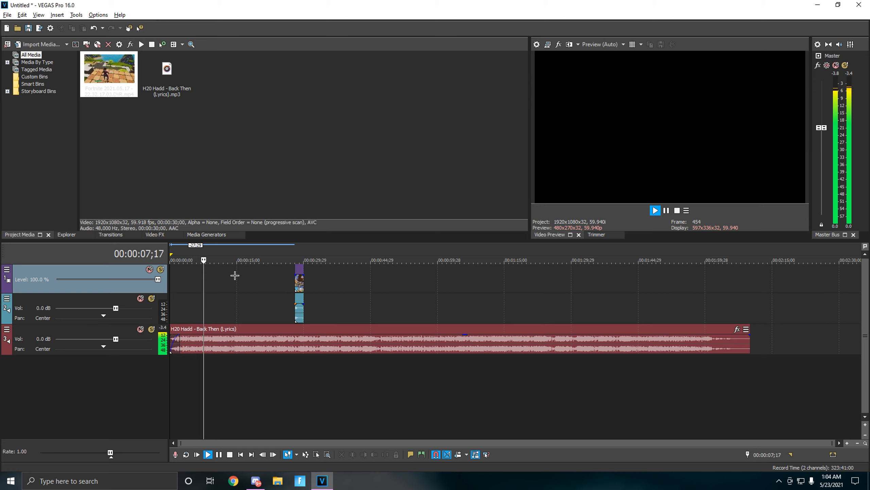
key(space)
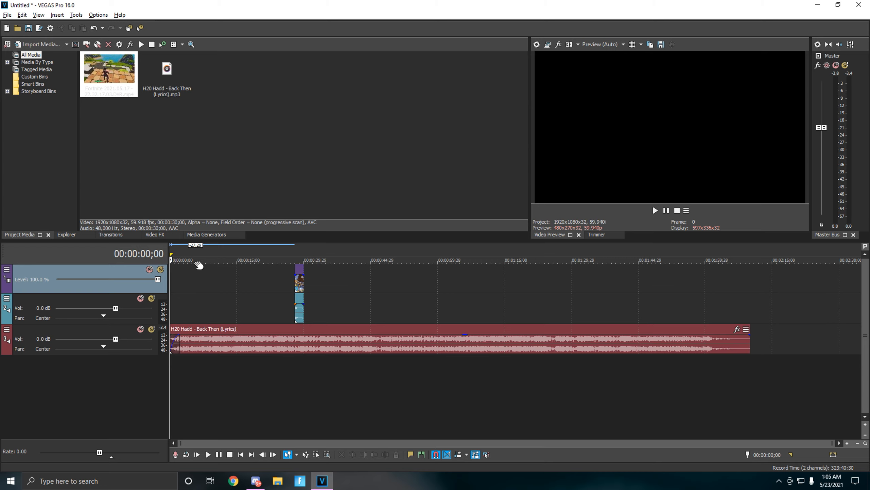
Locate the beat in the song by ear and place a marker on it at 00:00:07;09.
click(191, 249)
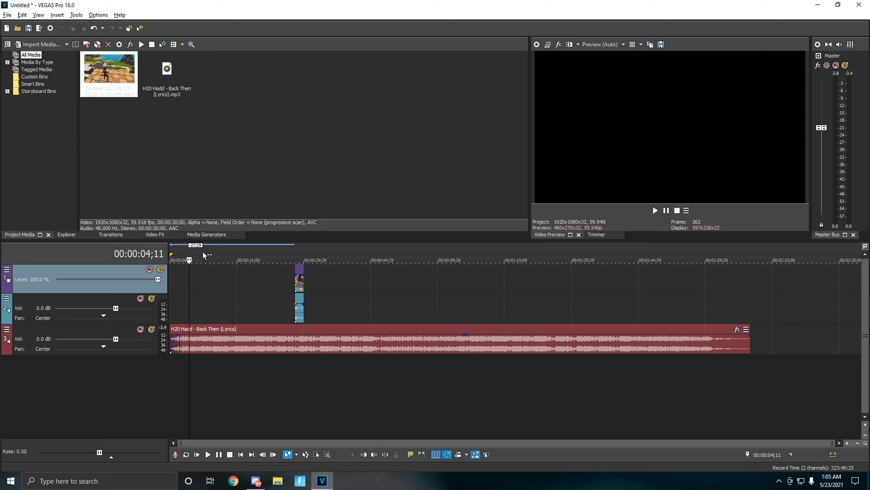
key(space)
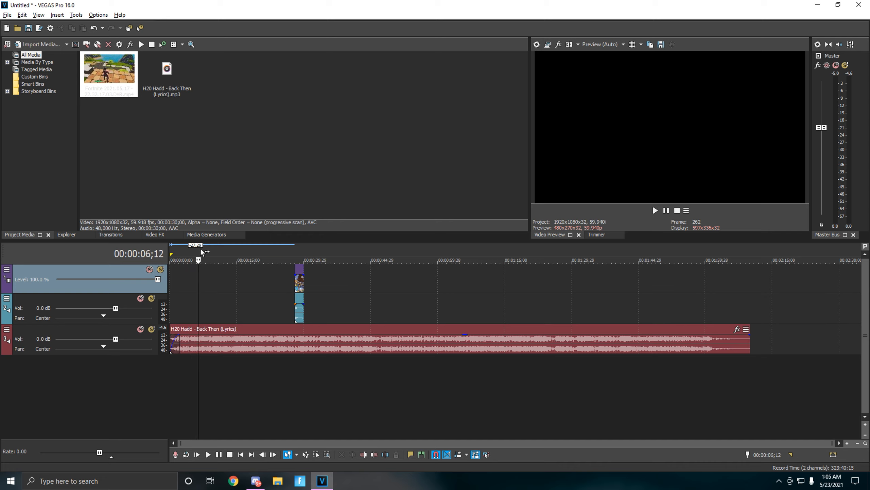
key(space)
key(Right)
key(Right)
key(Right)
key(Right)
key(Right)
key(Right)
key(Right)
key(space)
key(space)
key(Right)
key(Right)
key(Right)
key(space)
key(space)
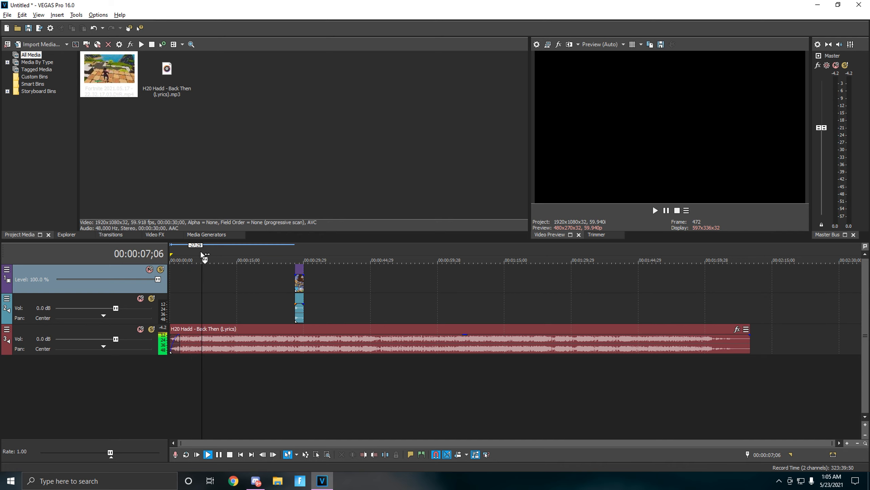
key(space)
key(space)
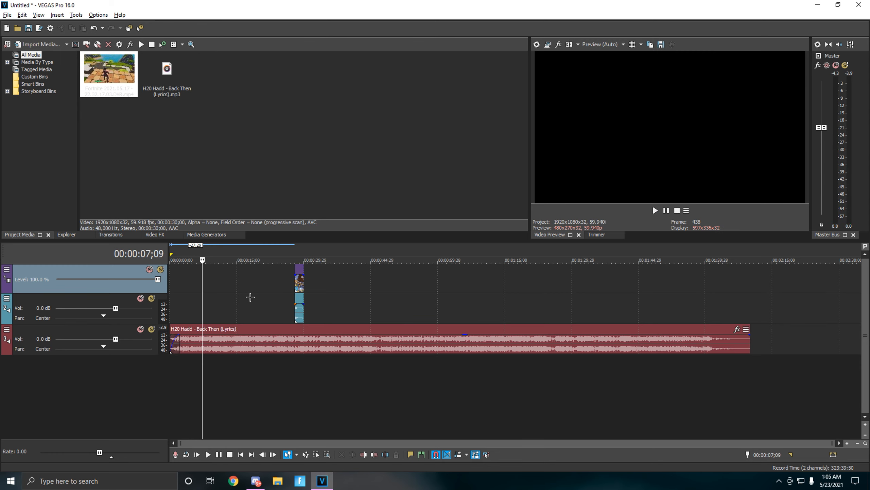
key(m)
key(Return)
Align the gameplay clip's cut point with the beat marker and extend the clip's beginning back to the timeline start.
click(295, 253)
mouse_move(305, 291)
mouse_down()
mouse_move(215, 293)
mouse_move(161, 283)
mouse_up()
click(184, 253)
key(space)
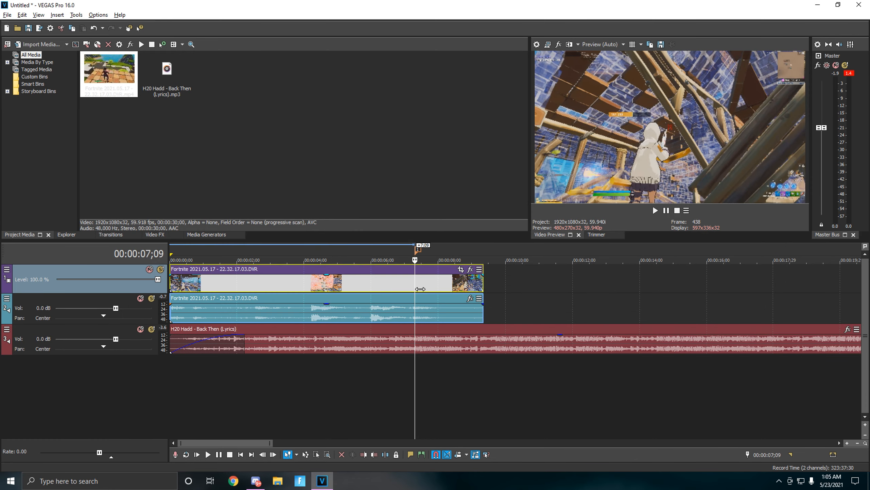
Insert a velocity envelope on the gameplay video clip.
scroll(421, 289, up, 1)
scroll(463, 276, down, 2)
scroll(357, 299, up, 1)
right_click(416, 286)
mouse_move(479, 376)
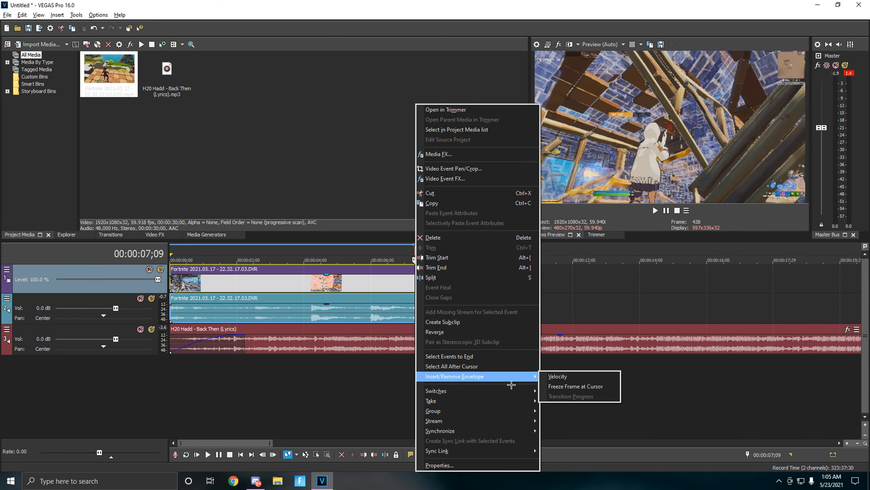
click(559, 377)
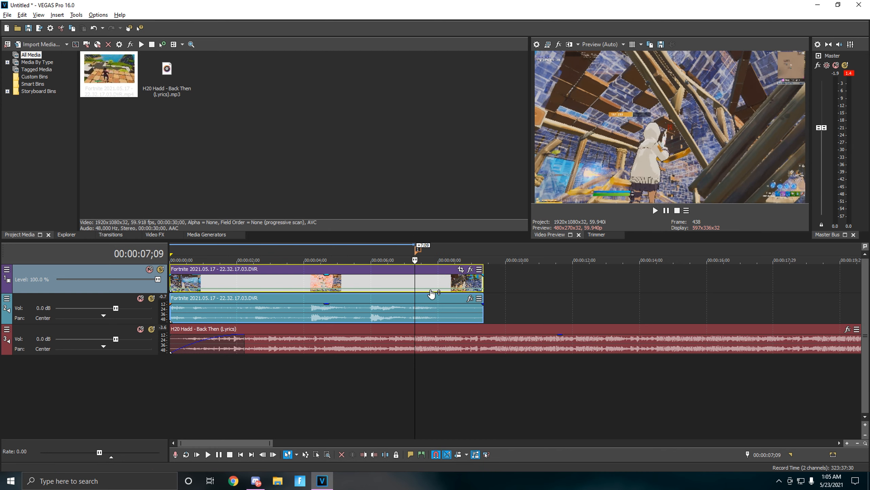
Add velocity envelope points at the beat marker and one frame after it.
scroll(426, 289, up, 10)
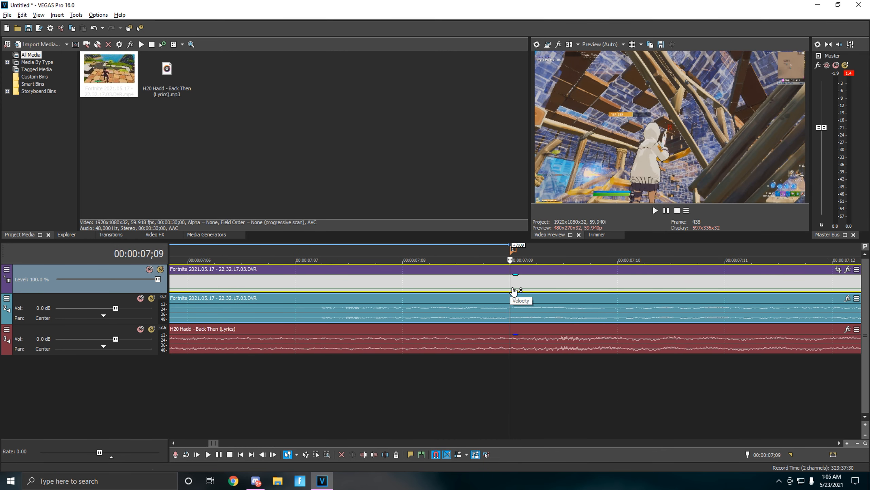
right_click(515, 290)
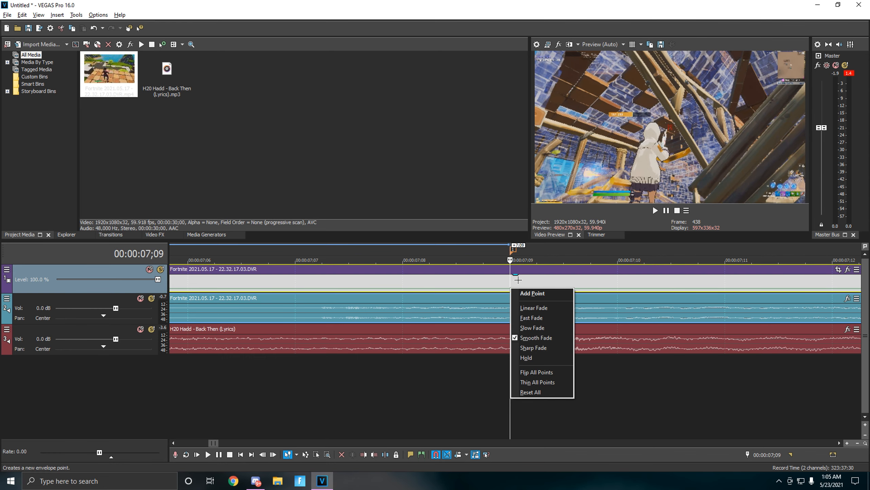
click(529, 294)
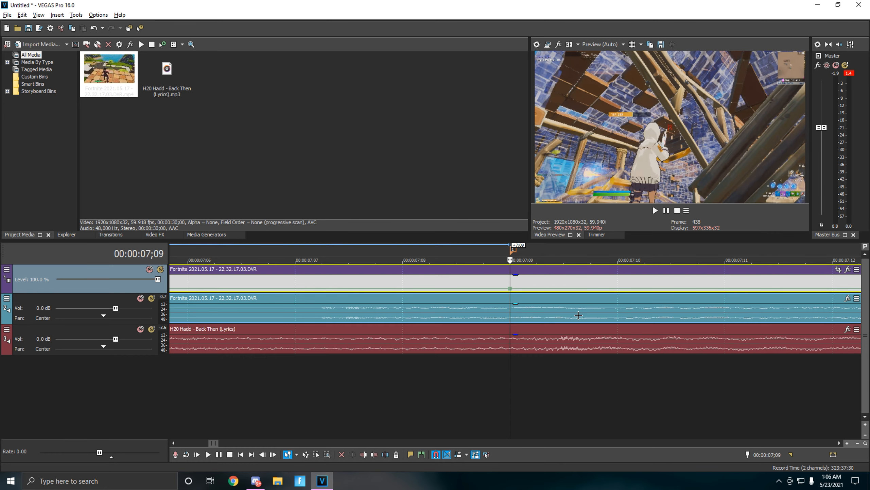
key(space)
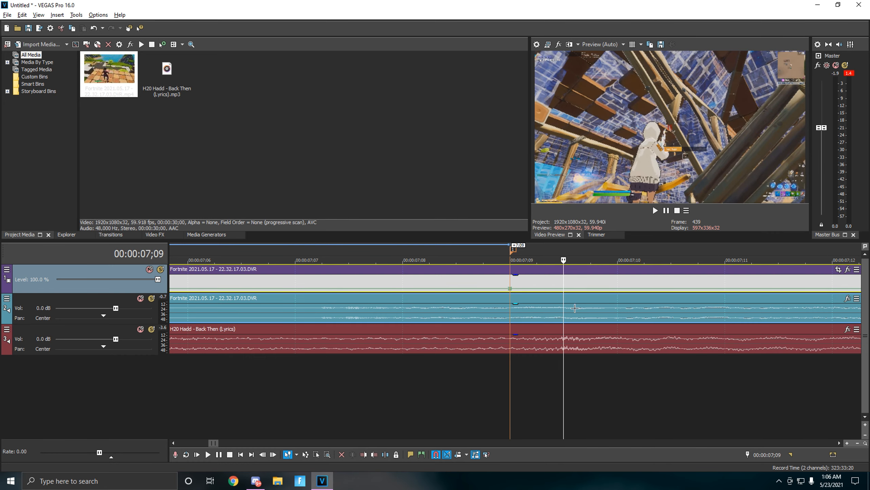
right_click(563, 288)
click(584, 293)
Add a velocity envelope point five frames before the beat marker.
key(space)
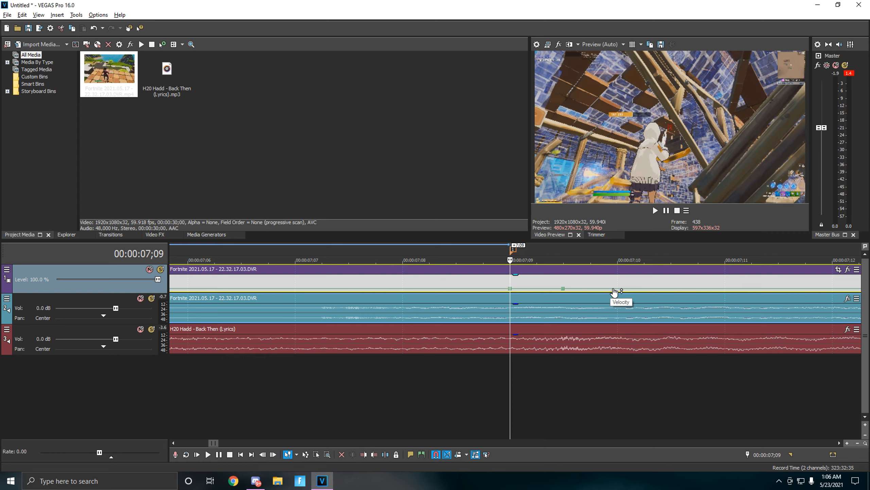
key(Left)
key(Left)
key(Left)
key(Left)
key(Left)
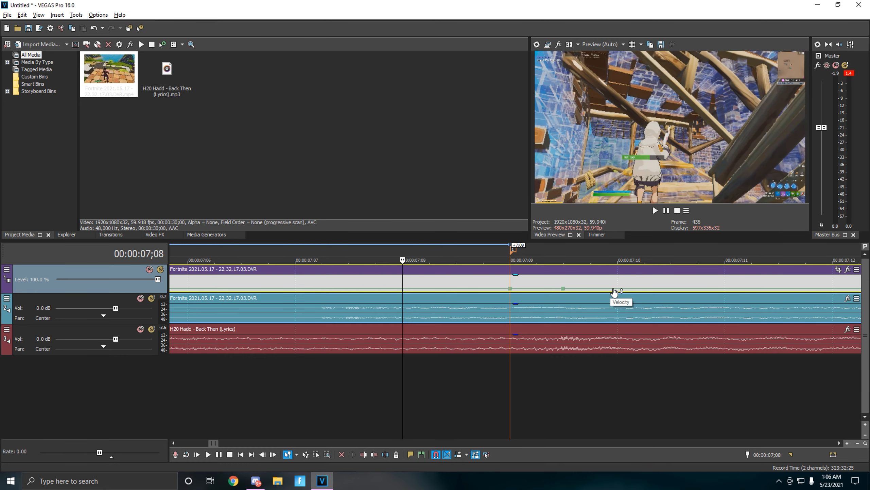
right_click(245, 292)
click(264, 296)
Set the velocity point at the beat marker to 300% forward and the point after it to 40% forward.
click(514, 253)
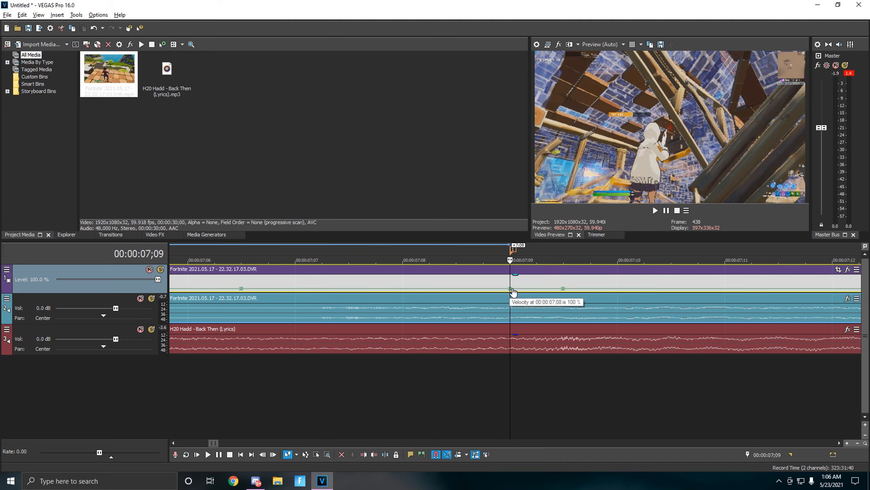
right_click(513, 292)
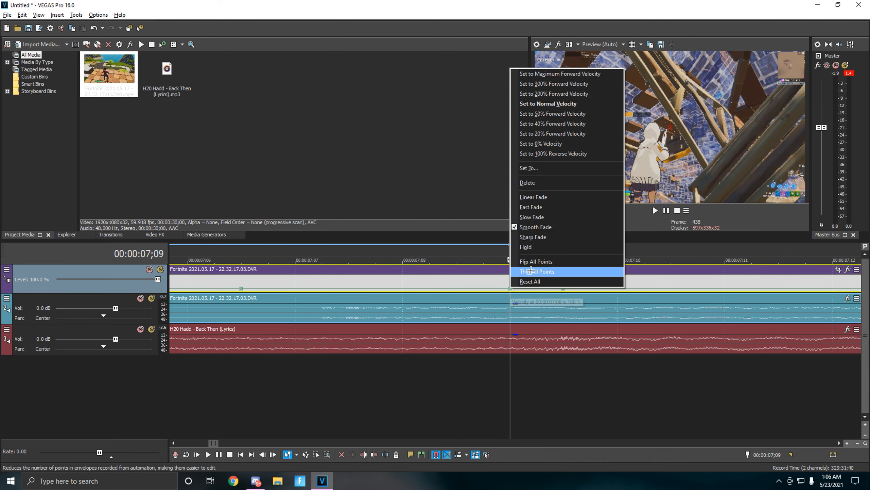
click(548, 86)
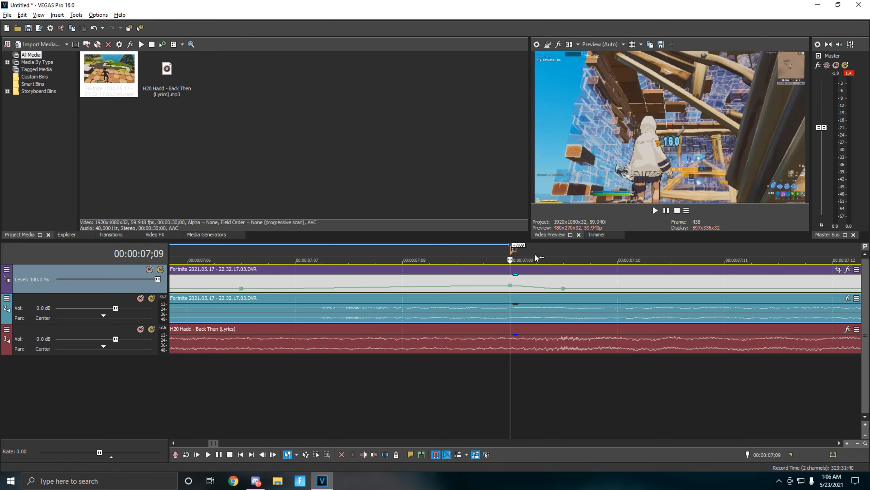
right_click(566, 291)
click(589, 121)
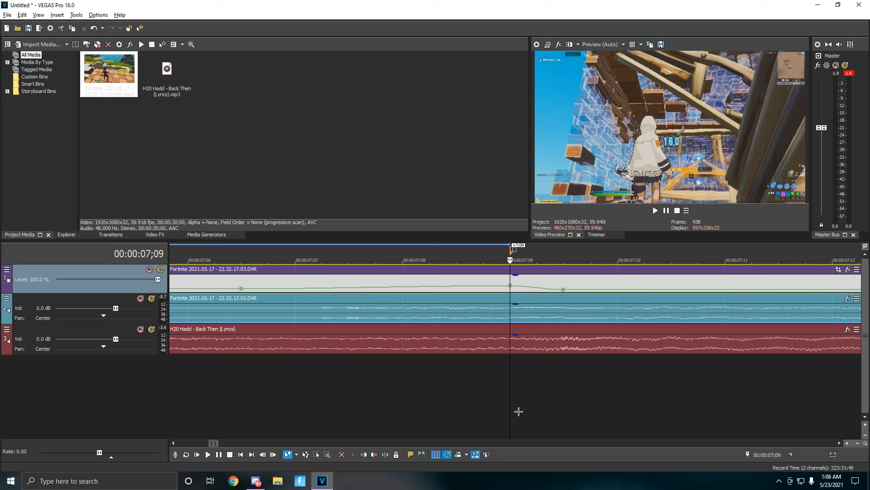
Play back the section leading into the beat marker to review the velocity ramp.
scroll(511, 363, down, 5)
key(space)
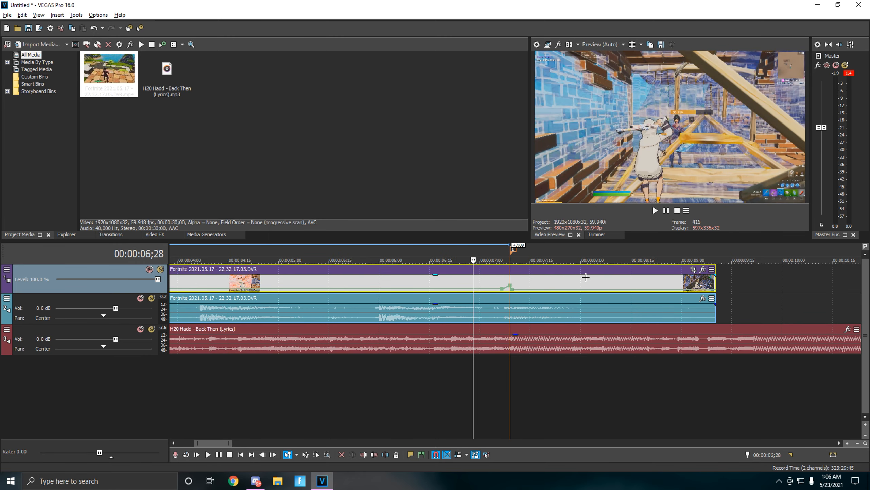
key(space)
click(417, 253)
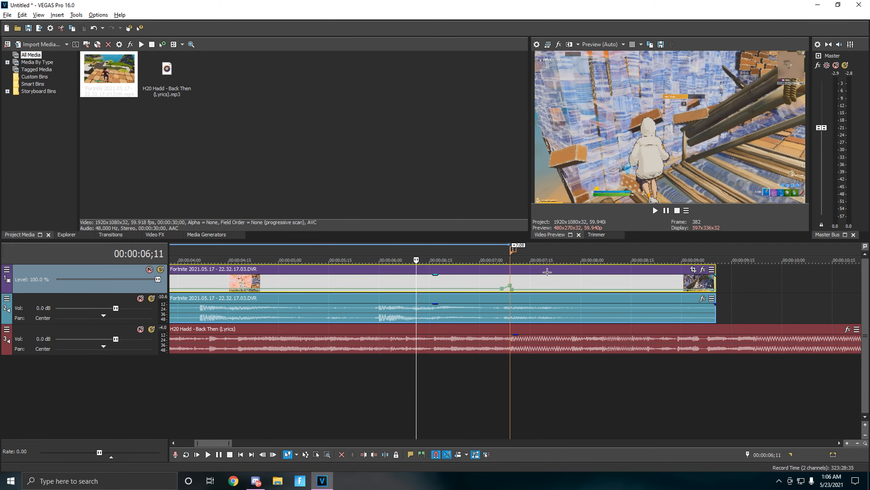
Replay the clip through the beat marker to check how the shot and the velocity change fit the song.
key(space)
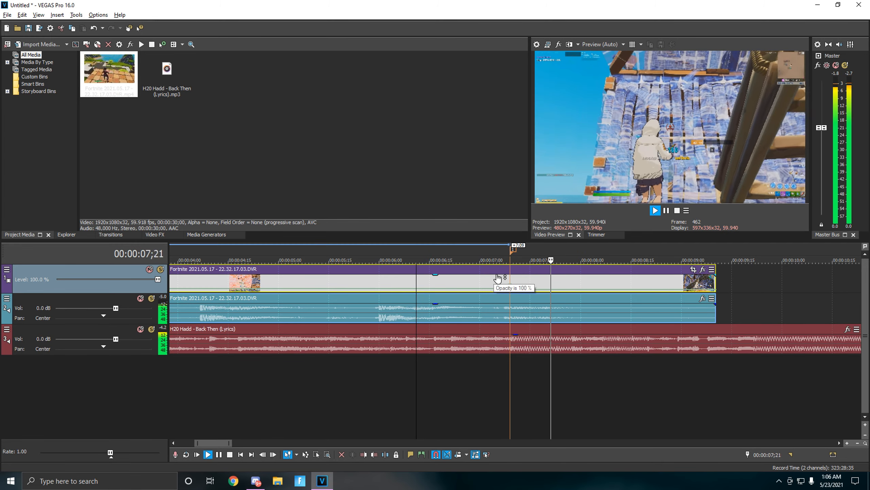
key(space)
drag(498, 278, 511, 286)
key(space)
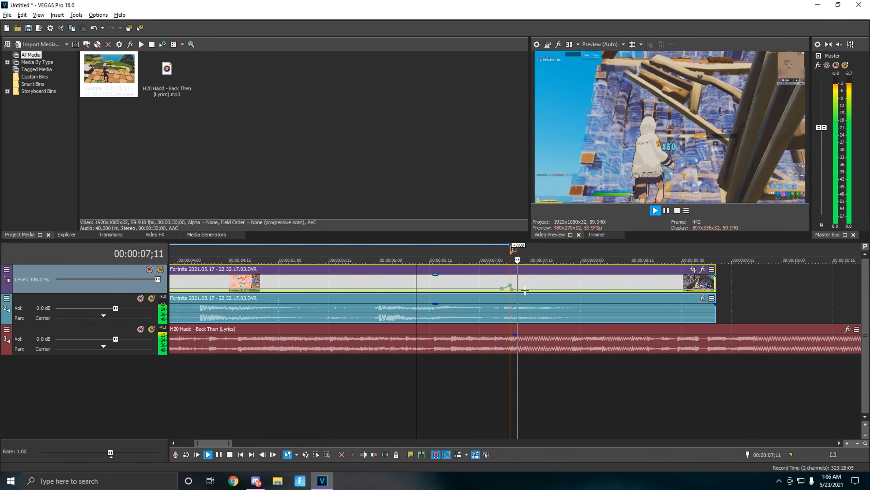
key(space)
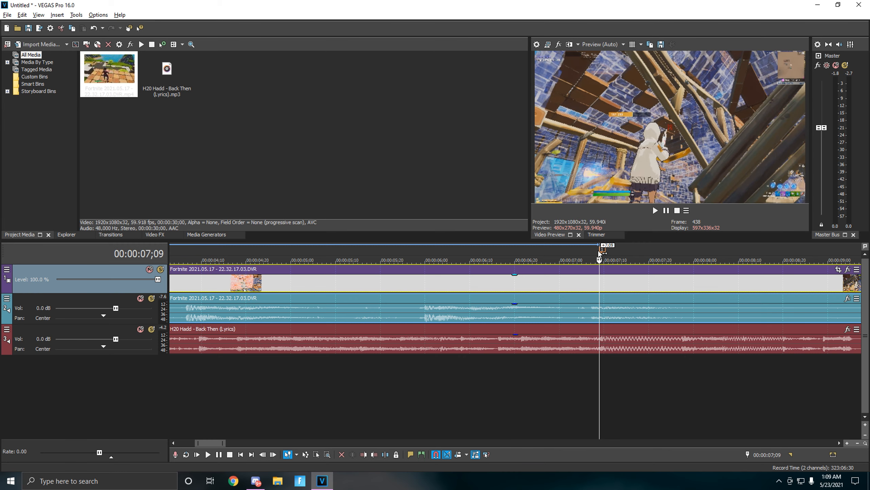
Insert a velocity envelope on the Fortnite video clip.
scroll(526, 298, up, 5)
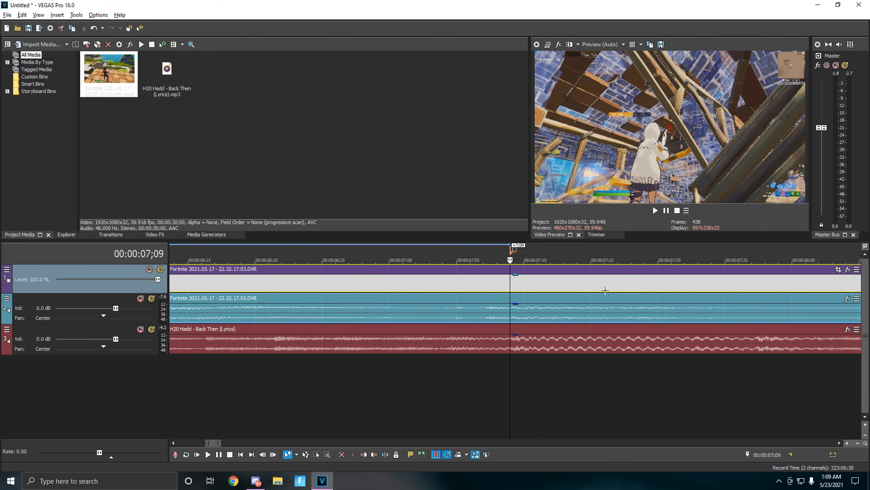
right_click(516, 288)
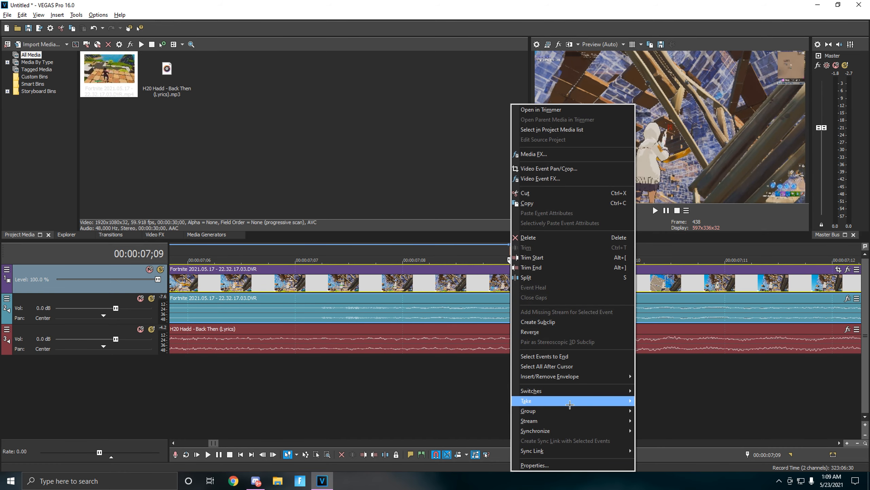
mouse_move(572, 381)
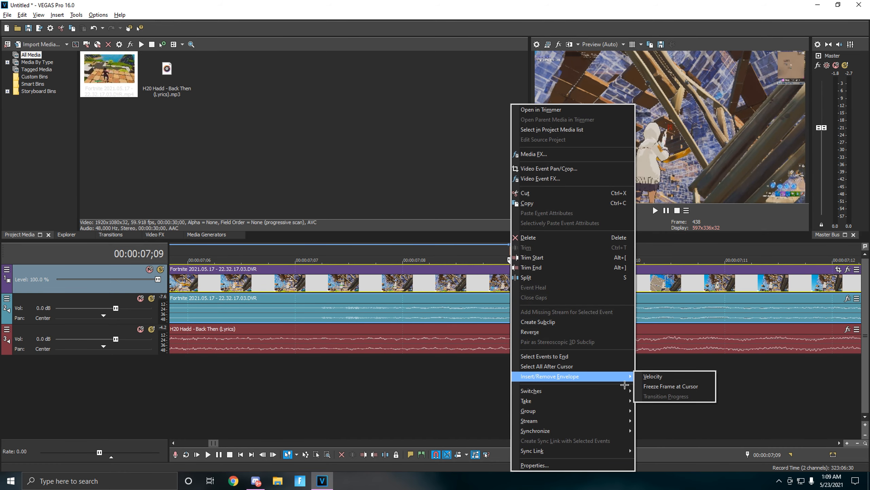
click(664, 387)
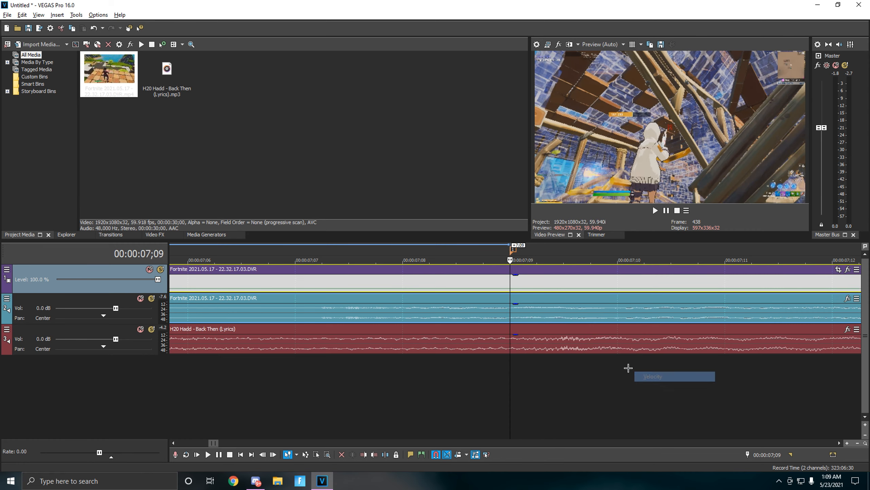
Add velocity envelope points at the beat marker at 00:00:07;09 and one project frame after it.
right_click(512, 291)
click(526, 294)
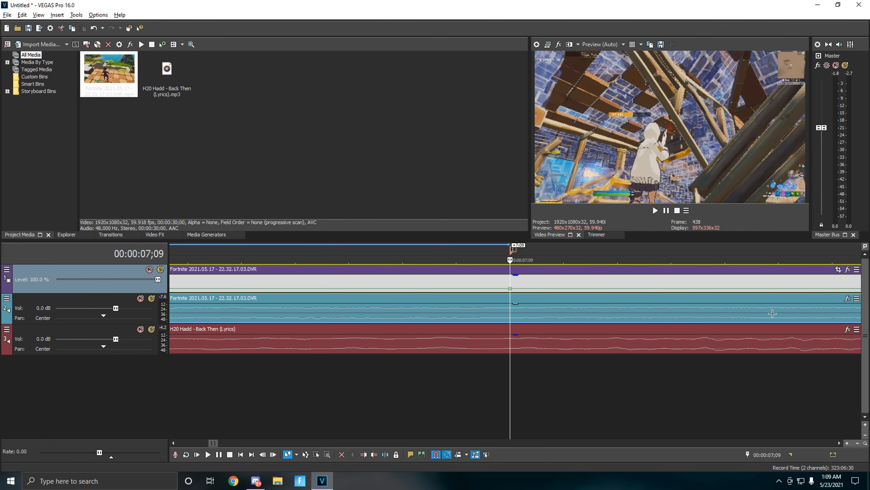
scroll(766, 316, down, 2)
right_click(788, 294)
click(801, 294)
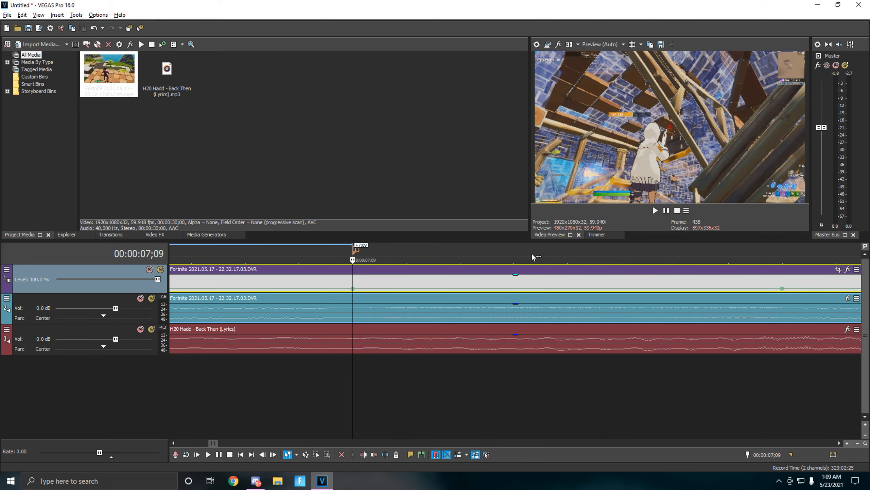
Add a velocity envelope point at 00:00:07;04, ahead of the beat marker.
scroll(532, 252, up, 5)
key(Left)
key(Left)
key(Left)
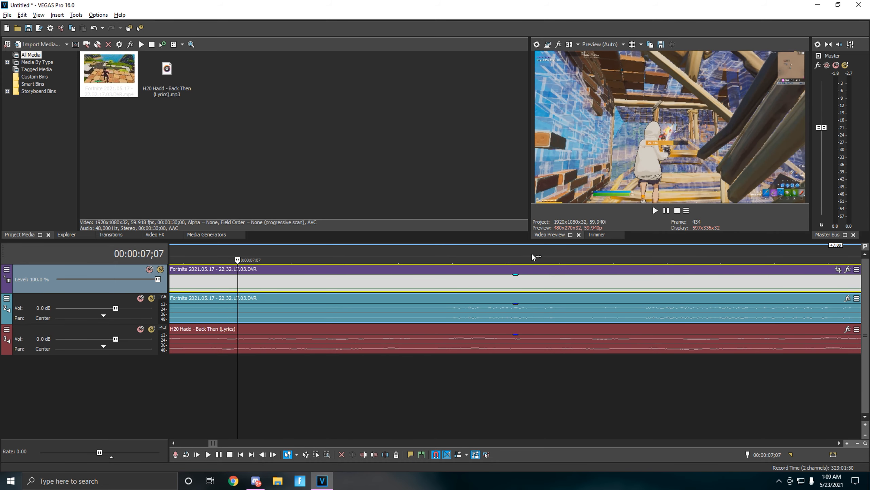
key(Left)
key(Left)
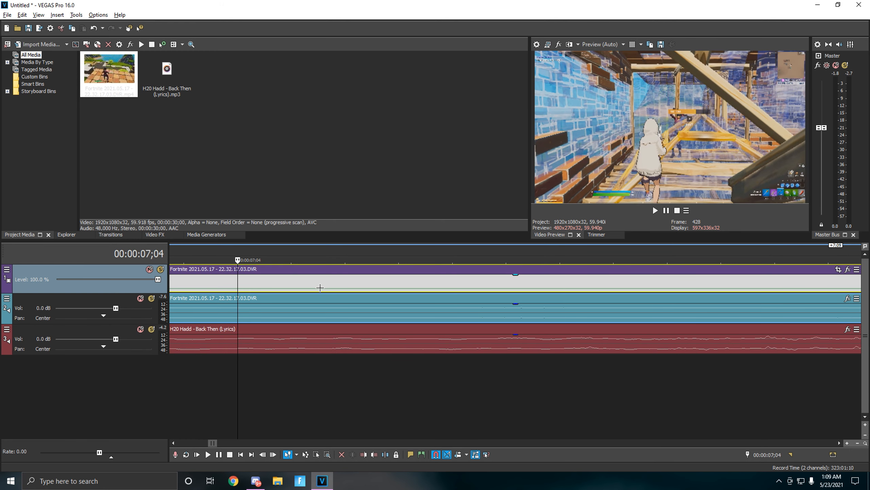
right_click(242, 292)
click(249, 294)
Step back through the footage and add another velocity envelope point at 00:00:06;22.
key(Left)
key(Left)
key(Left)
key(Left)
key(Left)
key(Left)
key(Left)
key(Left)
key(Left)
key(Left)
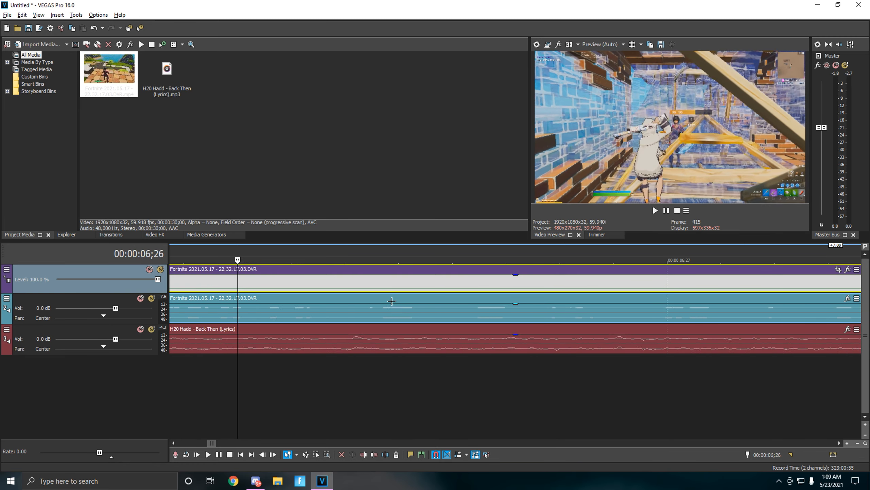
key(Left)
key(Left)
key(Left)
key(Left)
key(Up)
key(Right)
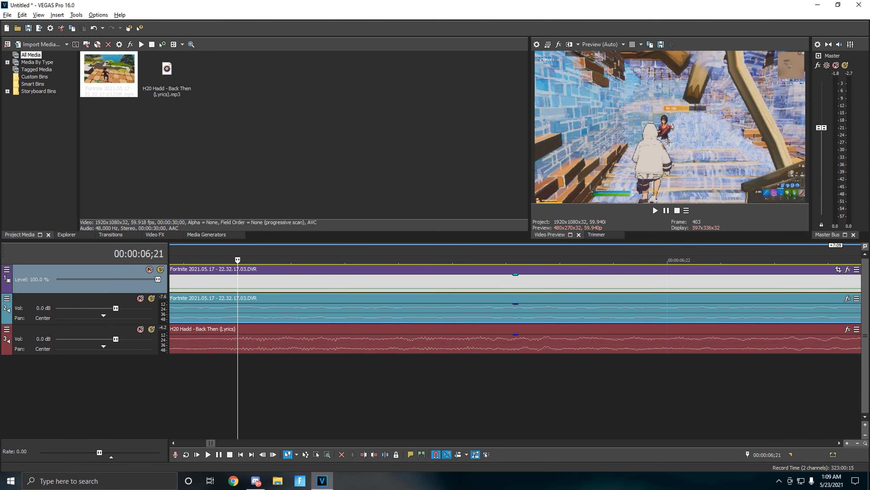
key(Right)
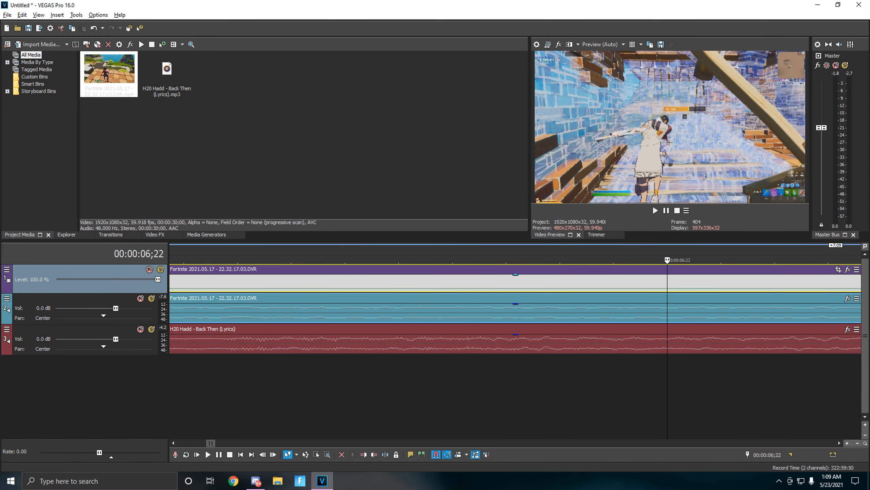
double_click(671, 291)
Set the velocity point at the beat marker to 300% forward velocity.
scroll(799, 374, down, 3)
drag(745, 288, 602, 286)
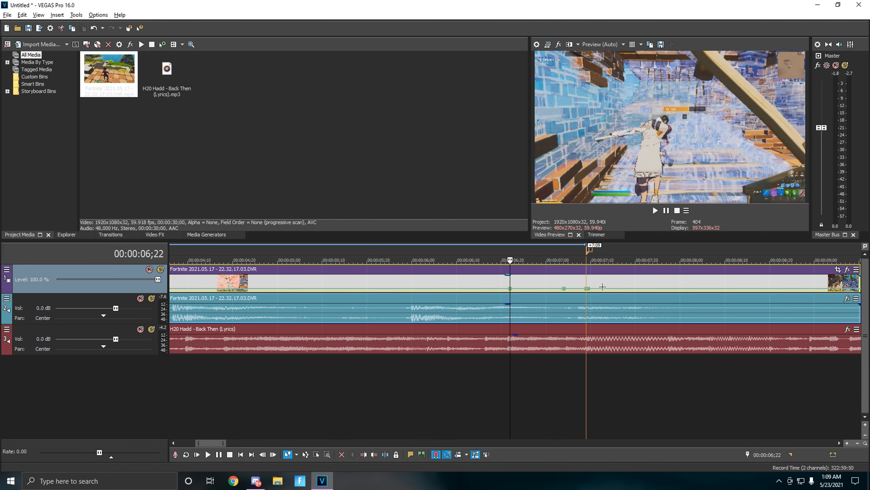
click(592, 285)
scroll(641, 289, up, 2)
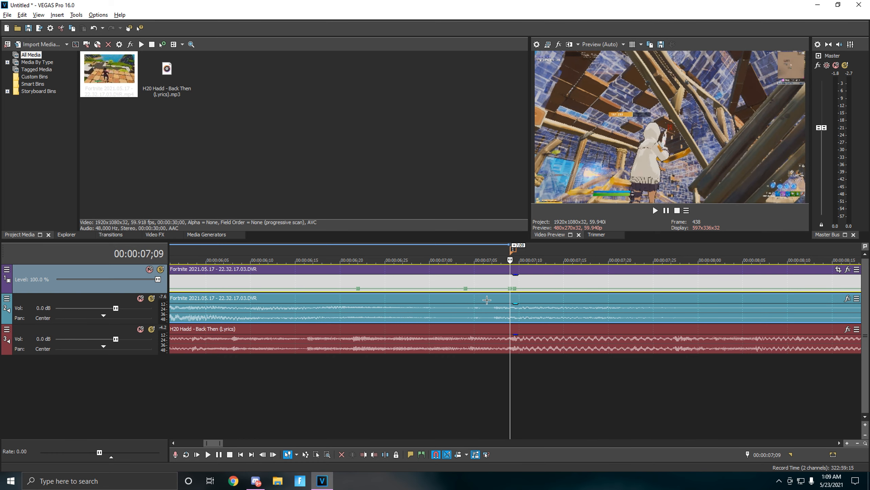
scroll(535, 295, up, 3)
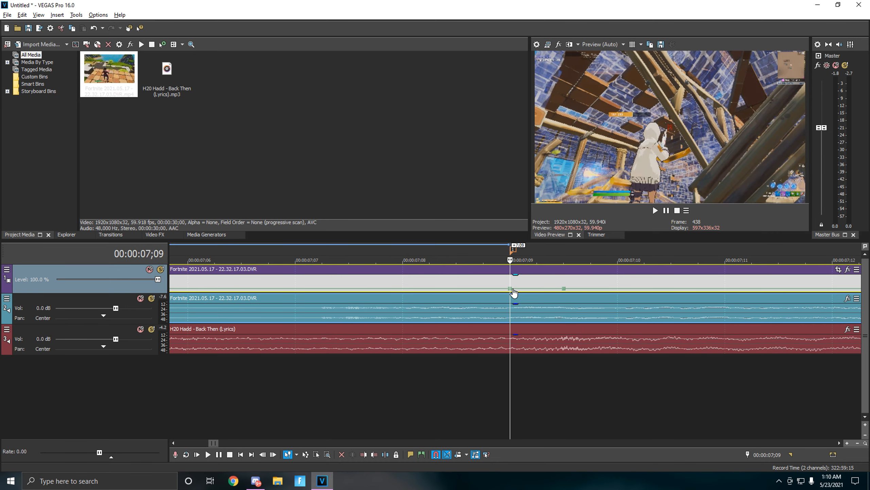
right_click(511, 289)
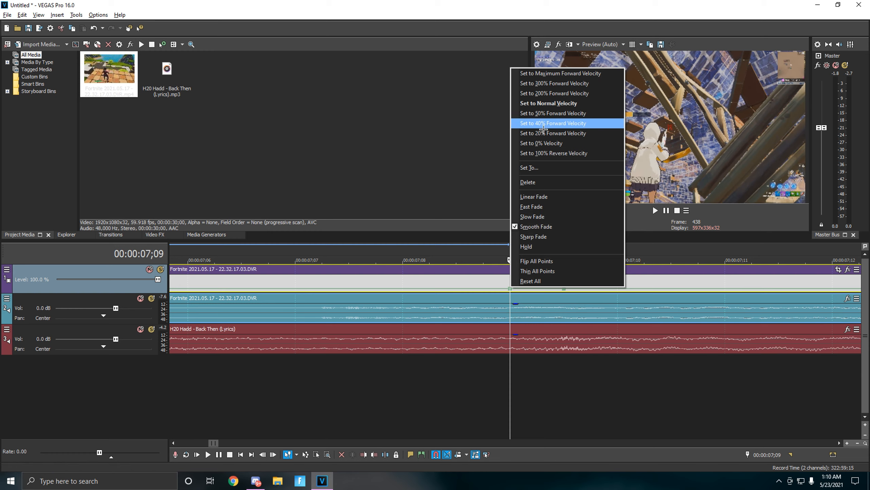
click(556, 94)
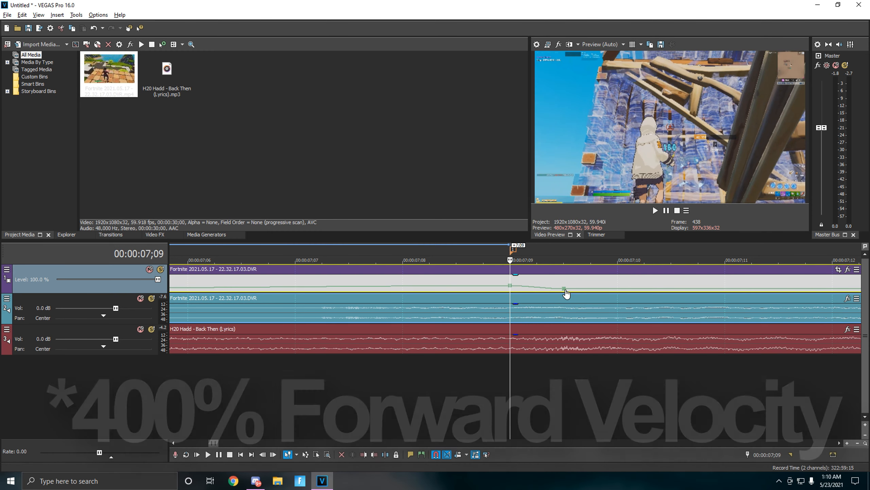
Set the velocity point just after the beat marker to 50% forward and the point at 00:00:07;04 to 40% forward.
right_click(566, 291)
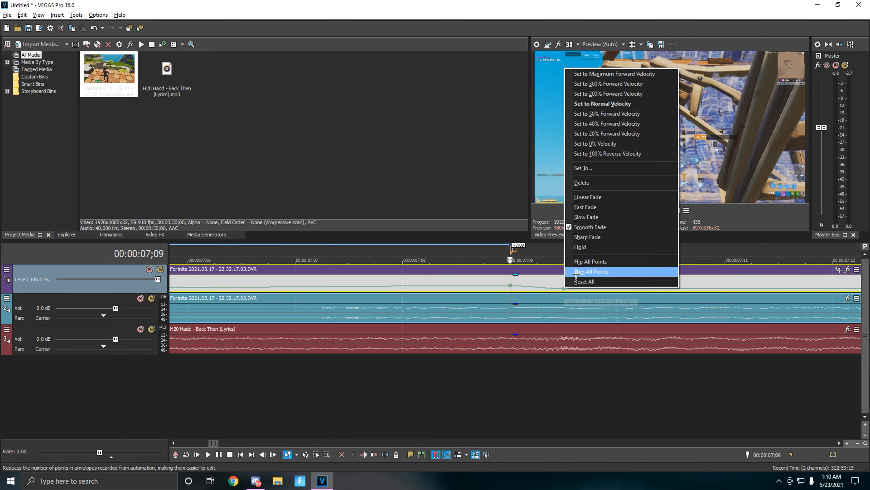
click(603, 116)
scroll(499, 290, down, 4)
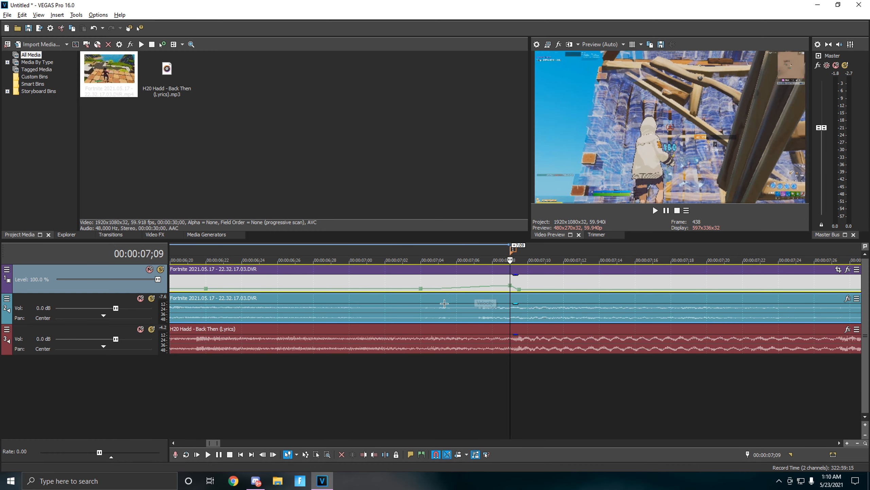
right_click(423, 290)
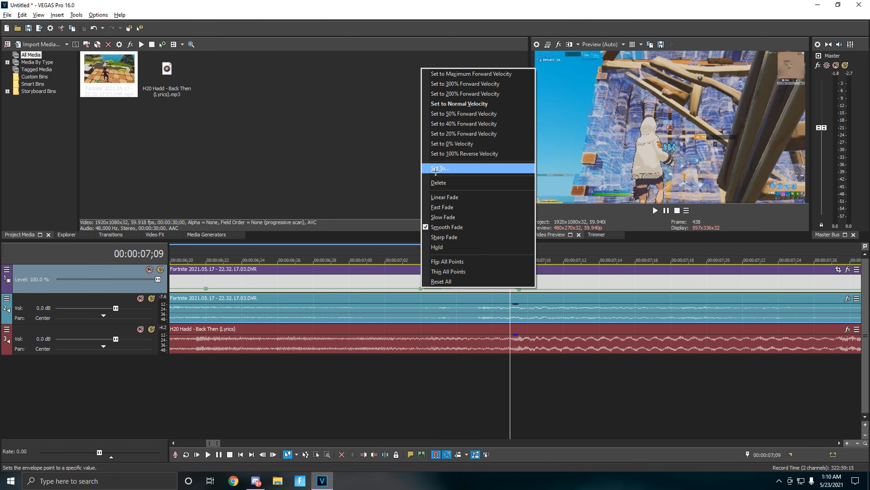
click(469, 125)
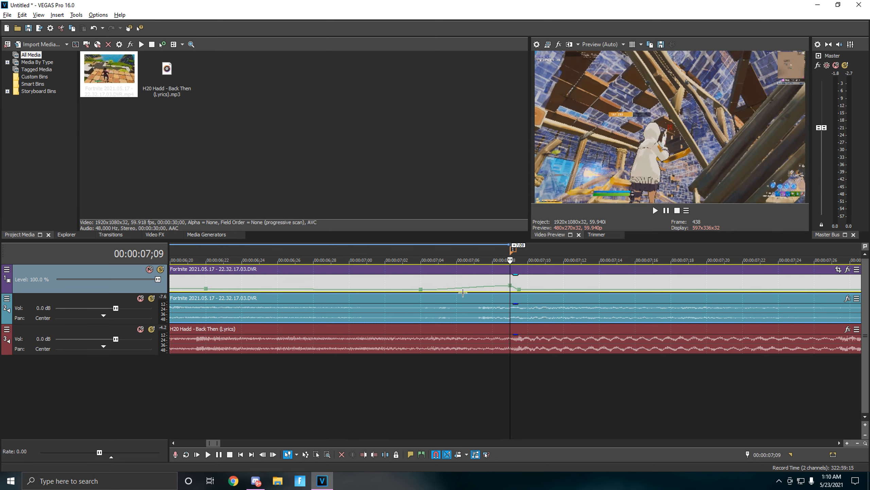
Play the clip from 00:00:06;06 past the beat marker to review the four-point velocity ramp.
scroll(463, 292, down, 4)
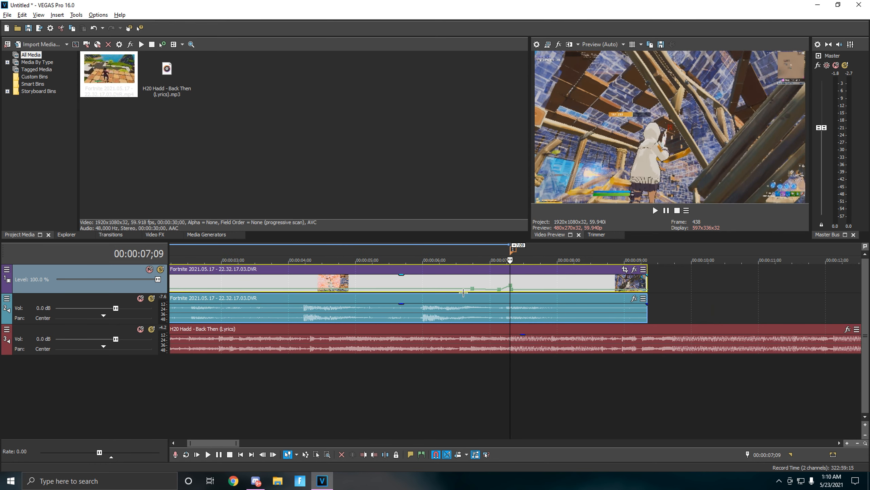
click(441, 250)
key(space)
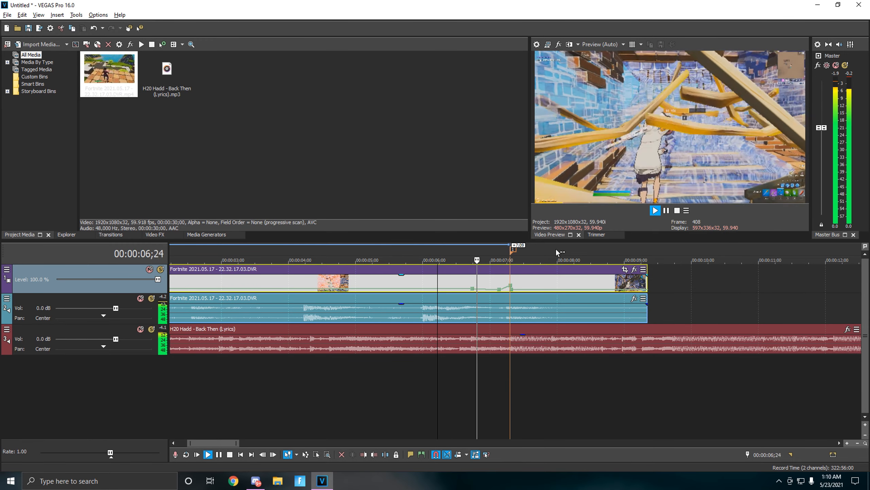
key(space)
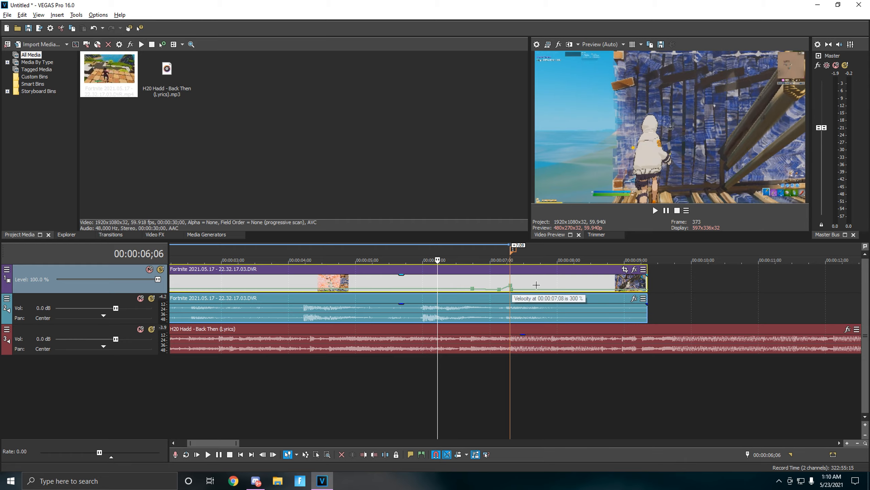
key(space)
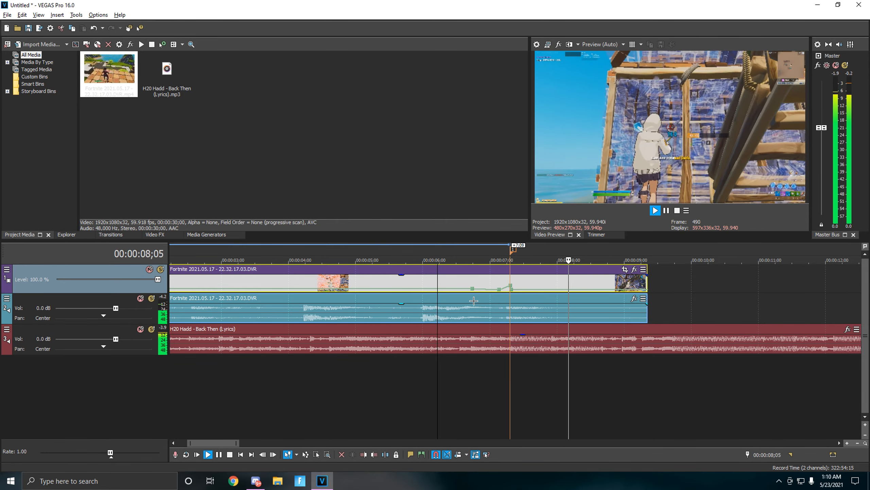
key(space)
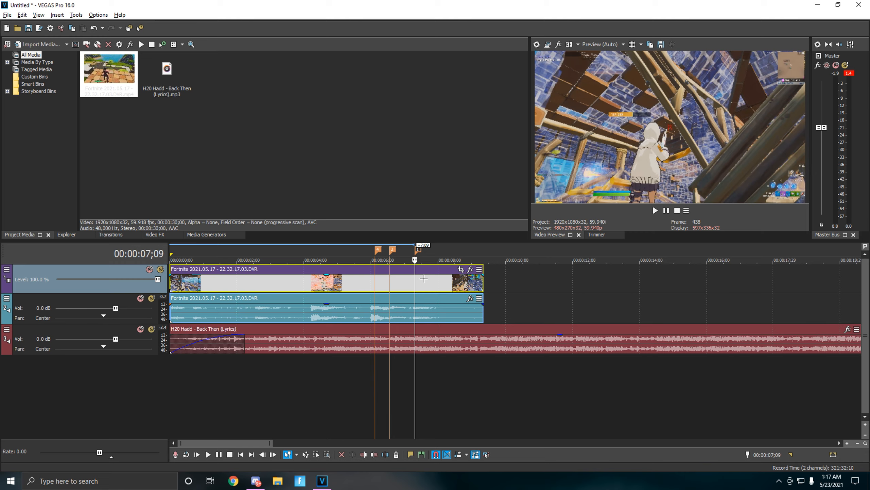
Play the clip from 00:00:05;25 through the three beat markers to review the timing against the song.
click(366, 261)
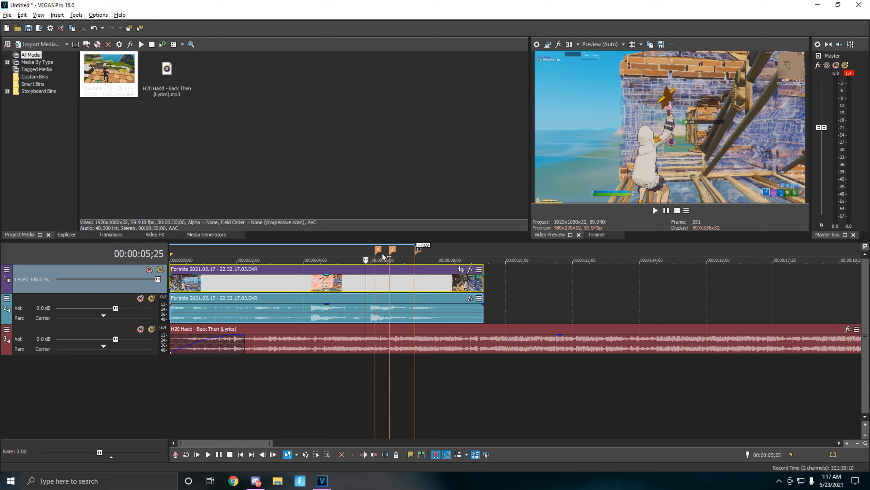
key(space)
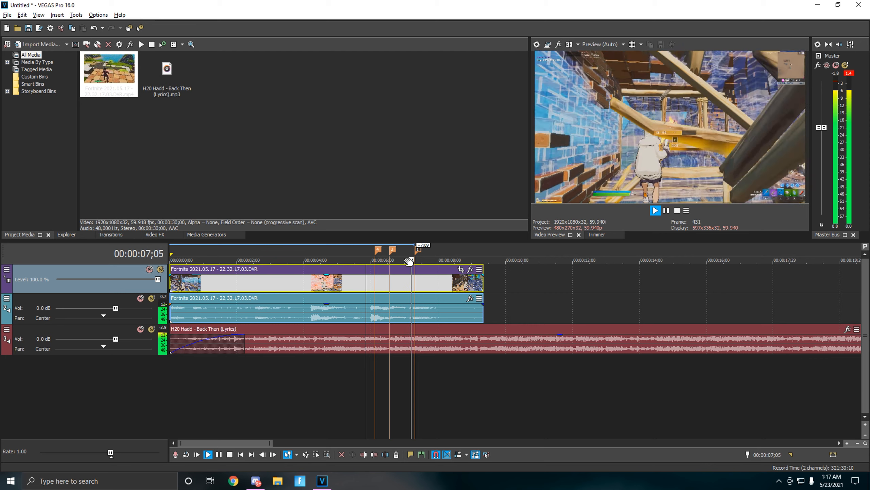
key(space)
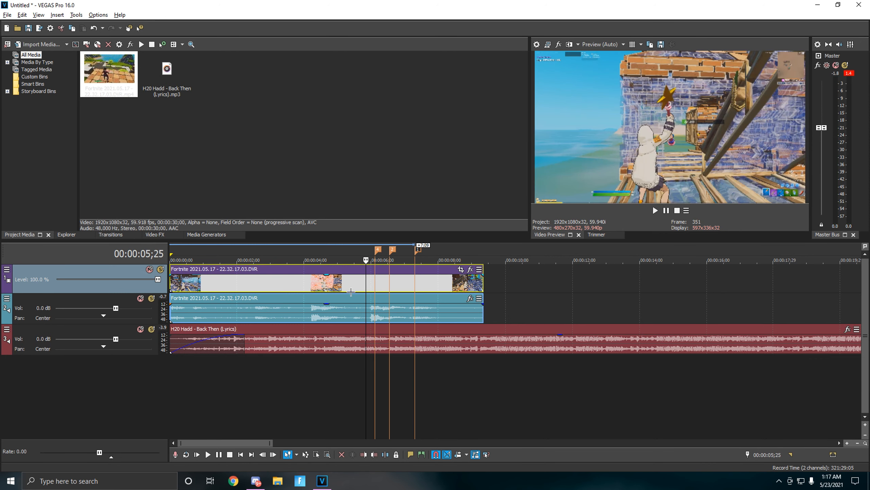
Go to the last beat marker at 00:00:07;09 and insert a velocity envelope on the video clip.
click(418, 251)
scroll(451, 301, up, 4)
scroll(452, 301, up, 3)
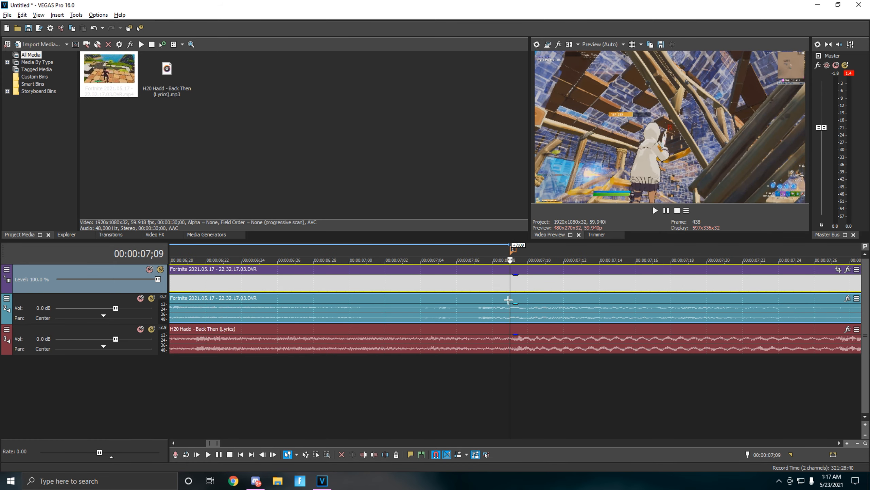
right_click(510, 303)
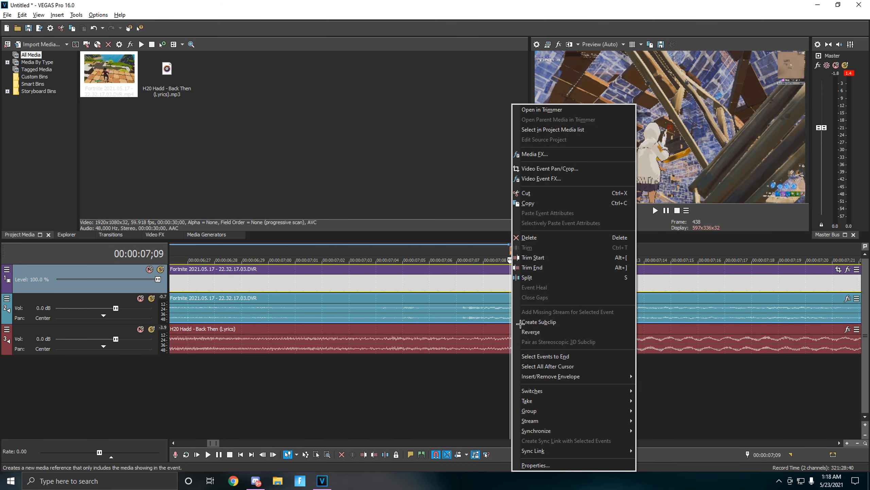
mouse_move(563, 376)
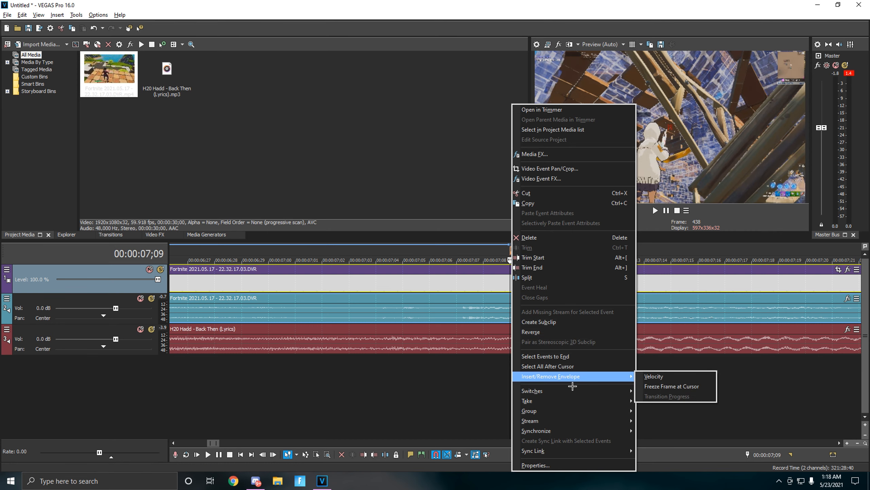
click(664, 386)
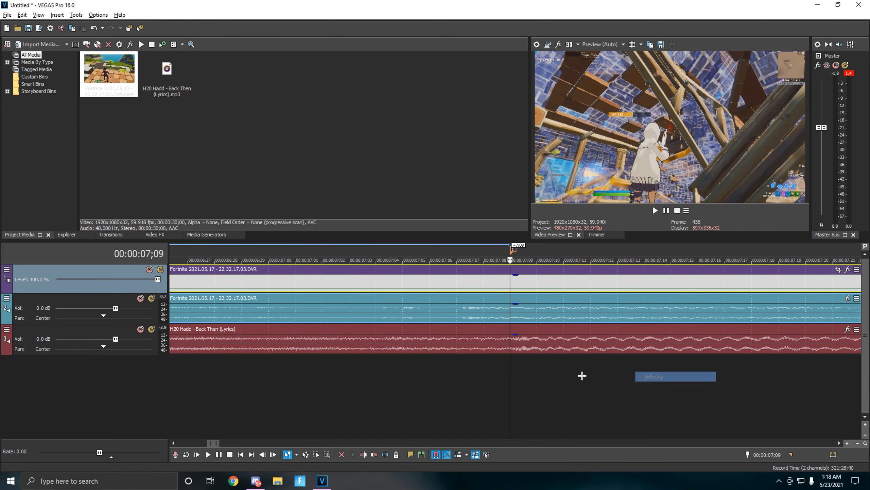
Add velocity points on the video clip at the last beat marker, 00:00:07;09, and just after it.
right_click(513, 292)
click(529, 292)
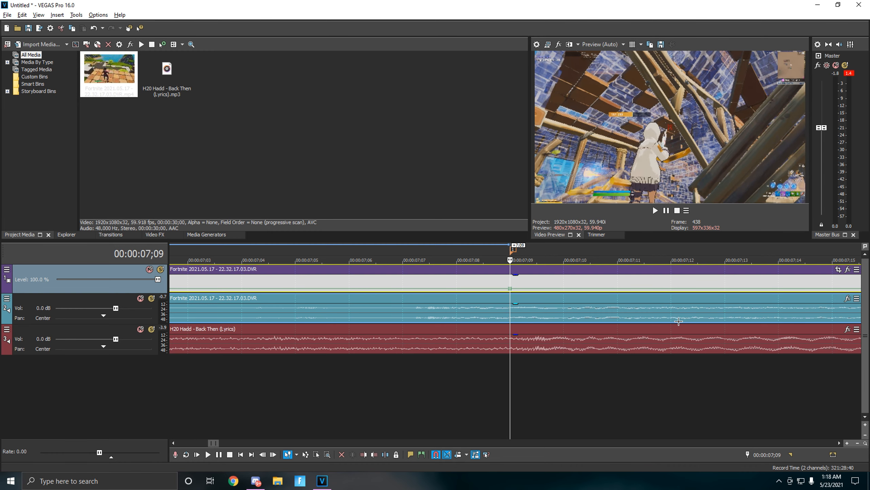
key(Right)
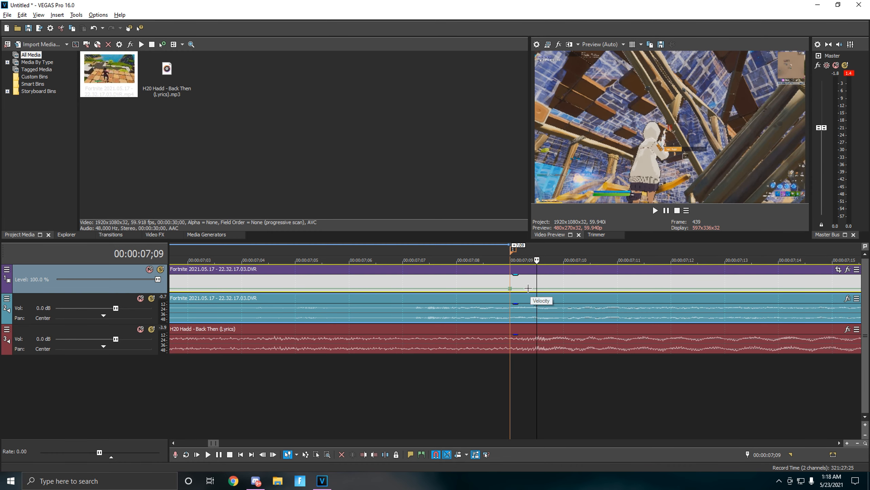
key(Left)
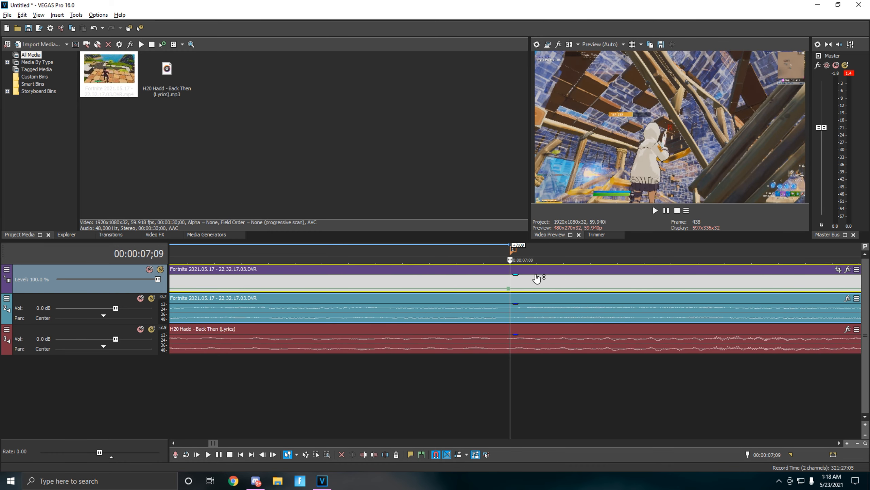
right_click(728, 292)
click(742, 294)
Add a velocity point at 00:00:07;01, ahead of the last beat marker.
key(Left)
key(Left)
key(Left)
key(Left)
key(Left)
key(Left)
key(Left)
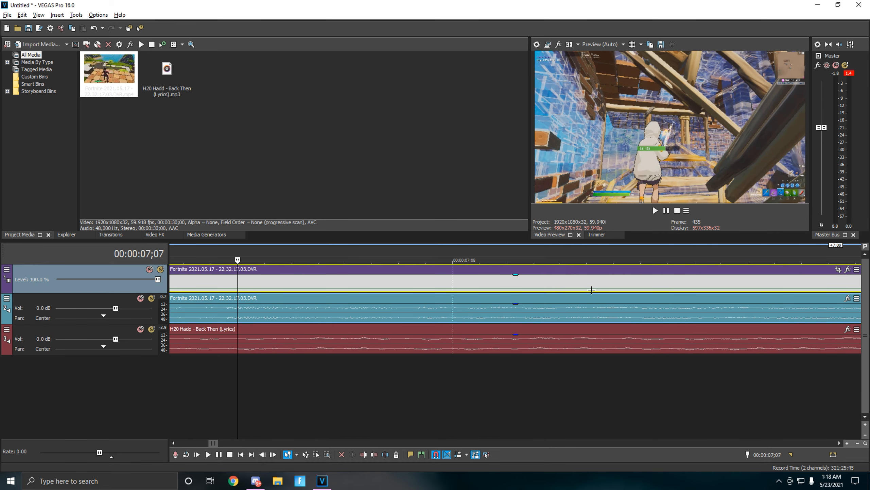
key(Left)
key(Left)
key(Left)
key(Left)
key(Left)
key(Left)
key(Left)
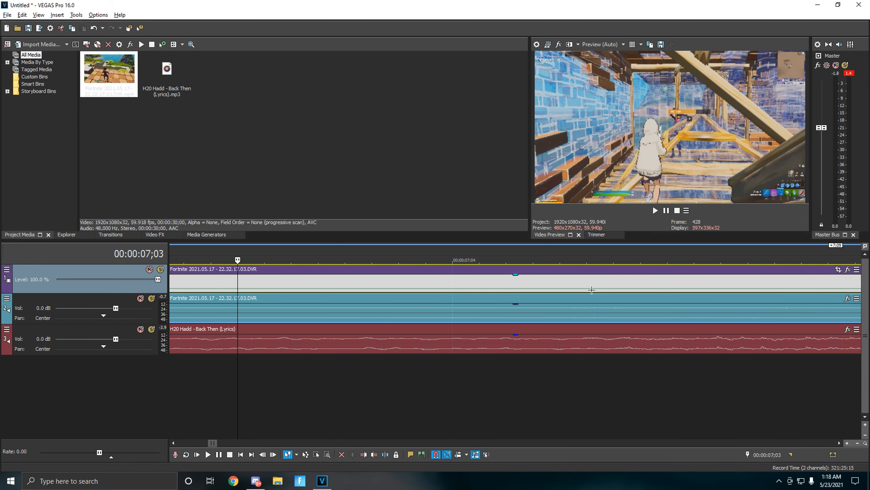
key(Left)
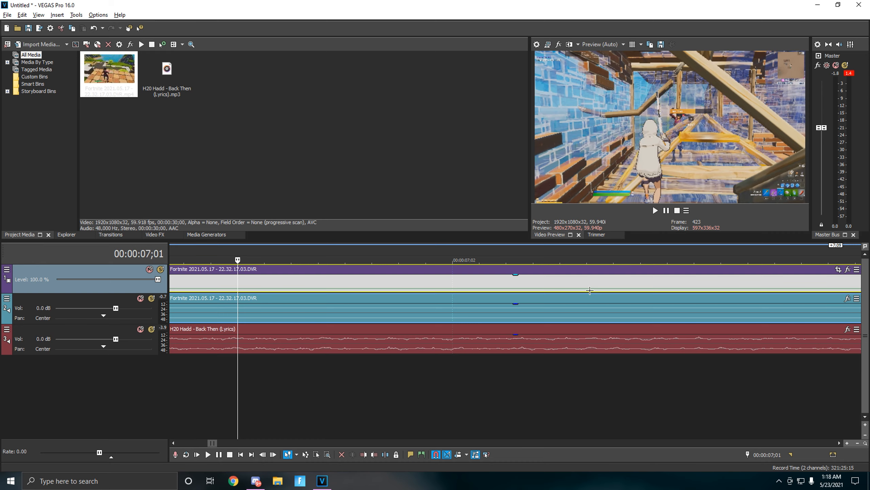
right_click(243, 290)
click(254, 291)
Add velocity points at the middle beat marker, 00:00:06;16, and just after it at 00:00:06;18.
scroll(431, 309, down, 6)
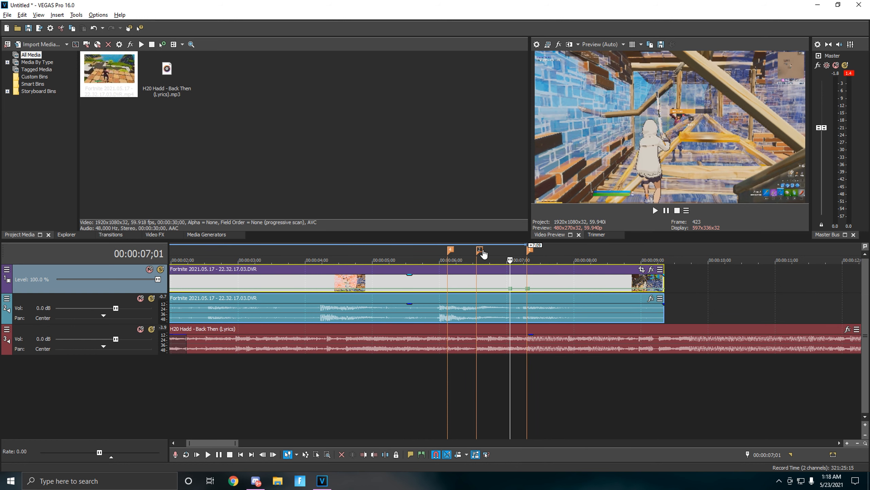
click(479, 249)
scroll(496, 302, up, 8)
scroll(495, 302, up, 6)
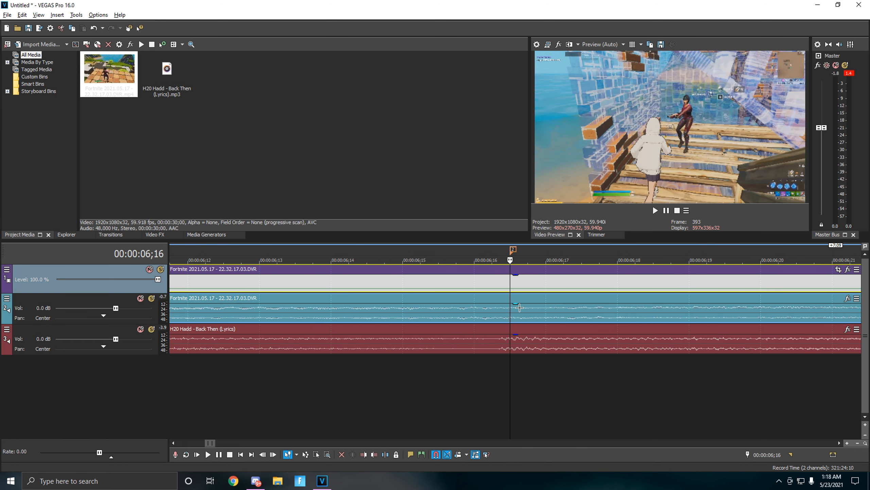
right_click(514, 292)
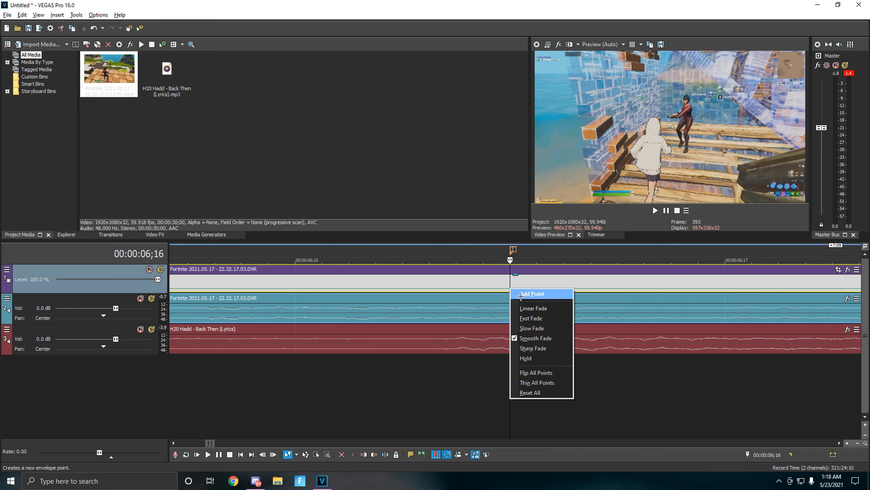
click(525, 295)
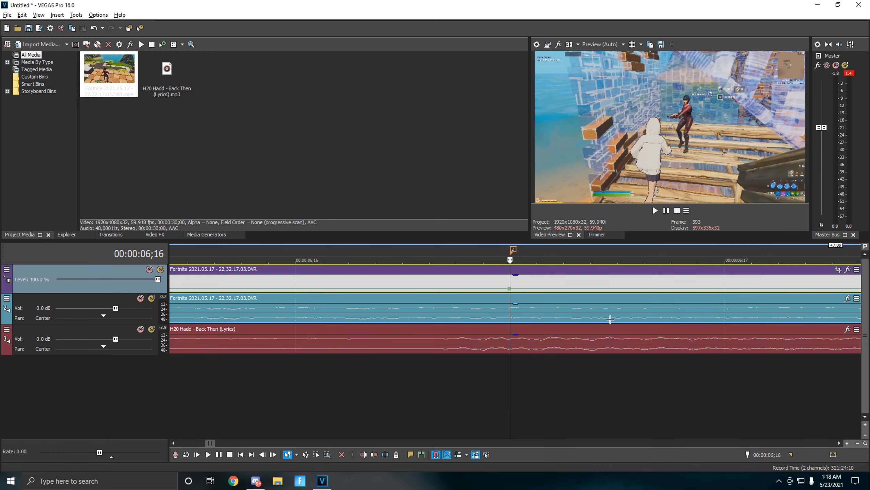
key(Right)
key(Right)
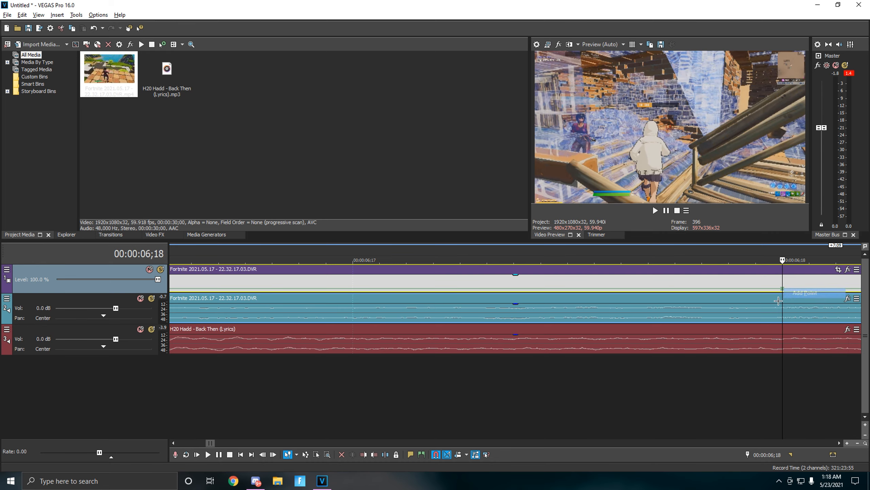
Add a velocity point at 00:00:06;15, just before the middle beat marker.
key(Down)
key(Down)
click(353, 250)
key(Up)
key(Up)
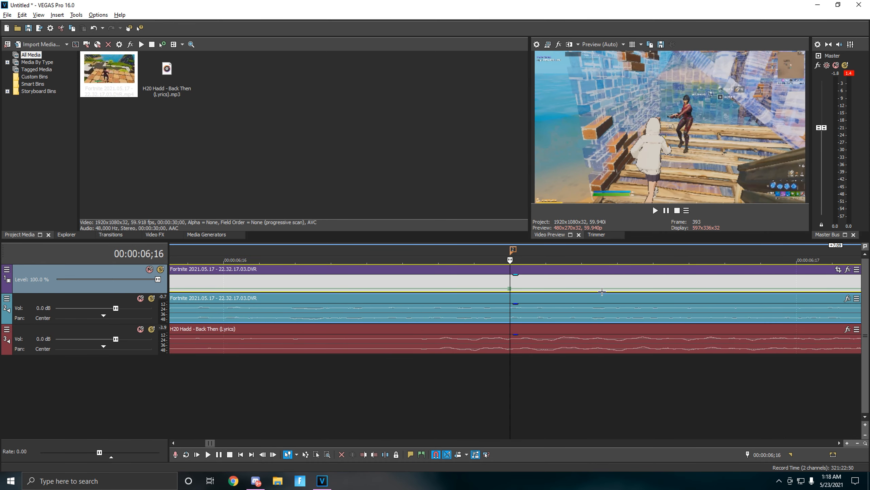
key(Left)
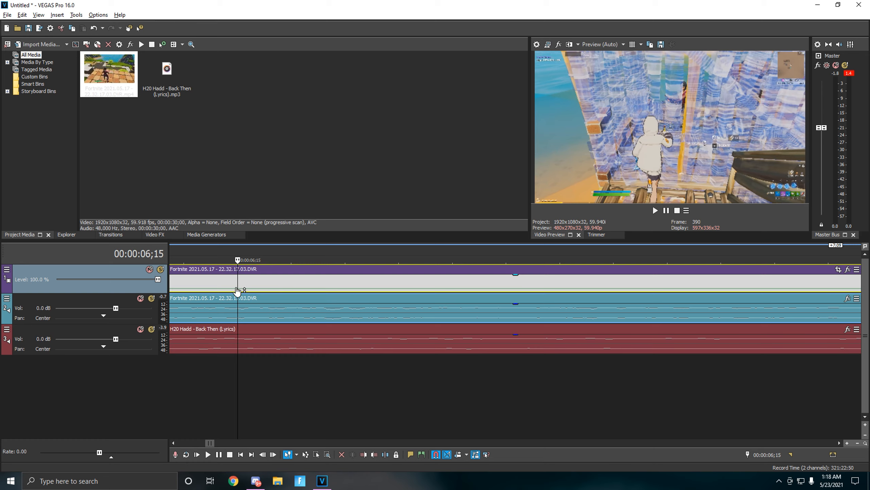
right_click(238, 290)
click(261, 292)
Add velocity points at the first beat marker, 00:00:06;03, and just after it at 00:00:06;05.
key(Down)
key(Down)
click(308, 249)
key(Up)
key(Up)
key(Up)
key(Up)
key(Up)
key(Up)
key(Up)
key(Up)
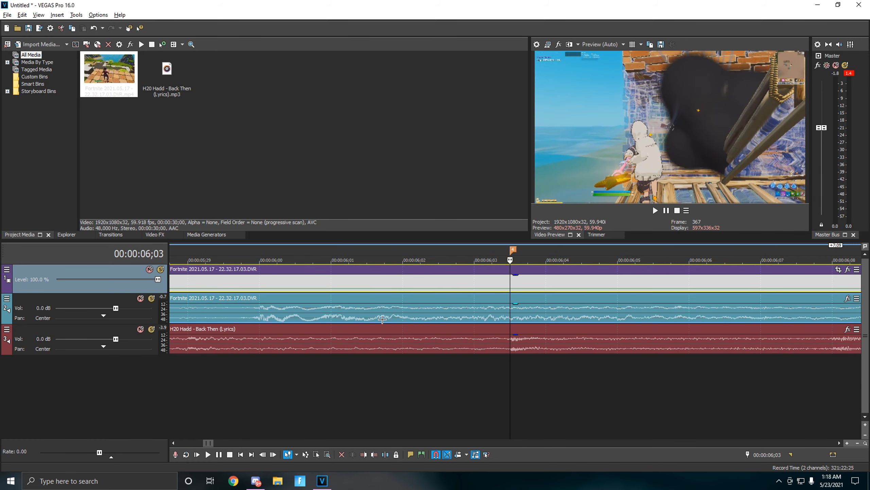
right_click(514, 289)
click(531, 292)
key(Right)
key(Right)
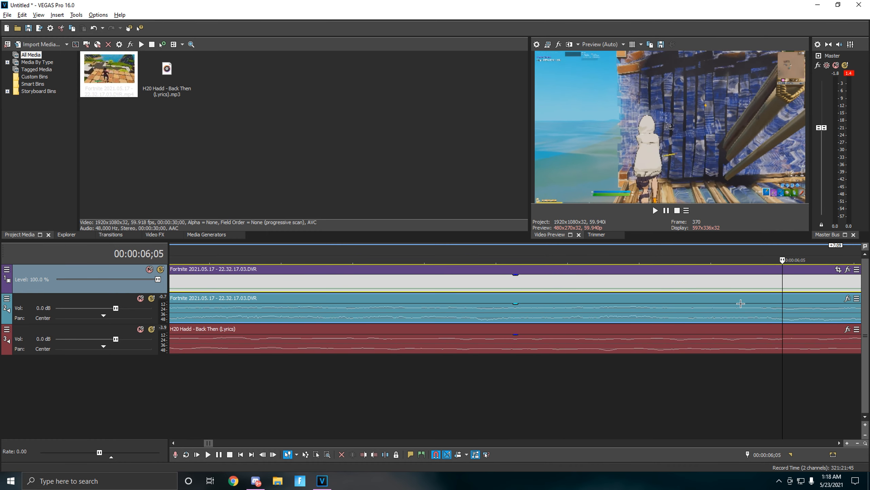
right_click(784, 289)
click(804, 293)
Add a velocity point at 00:00:06;02, just before the first beat marker.
key(Down)
key(Down)
key(Down)
key(Down)
key(Down)
key(Down)
key(Down)
key(Down)
click(300, 250)
key(Up)
key(Up)
key(Up)
key(Up)
key(Up)
key(Up)
key(Up)
key(Up)
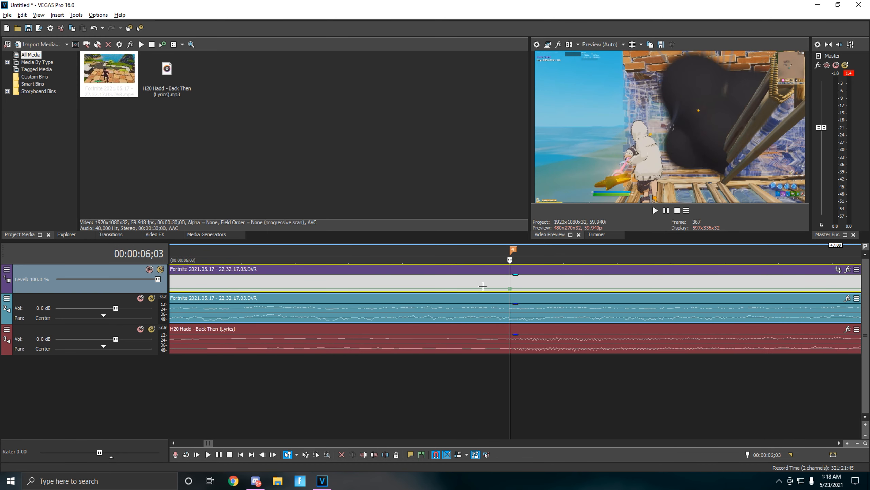
key(Left)
right_click(242, 291)
click(255, 292)
Review the placement of the velocity points around the beat markers, checking the last marker at 00:00:07;09.
key(Down)
key(Down)
key(Down)
key(Down)
key(Down)
key(Down)
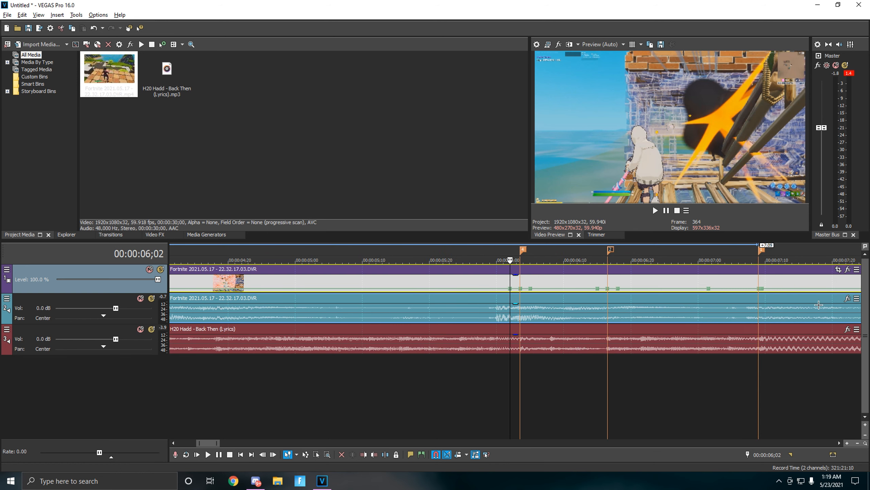
key(Down)
key(Down)
key(Down)
key(Down)
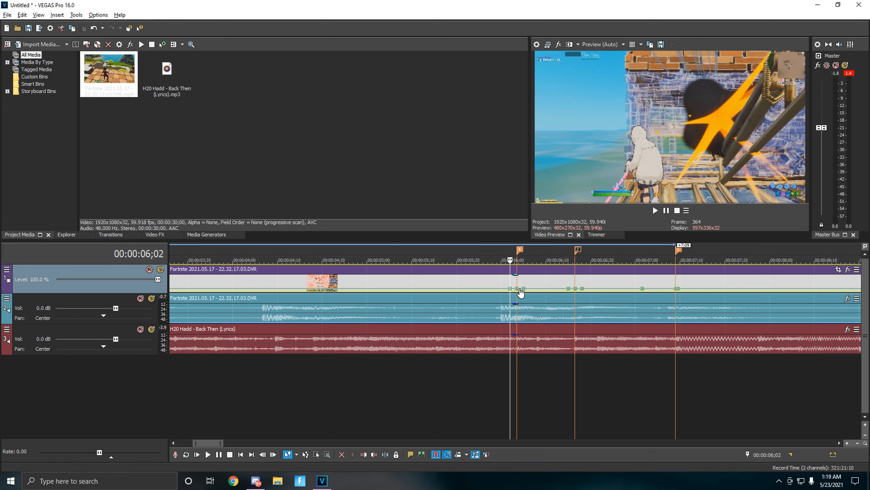
click(675, 288)
key(Up)
key(Up)
key(Up)
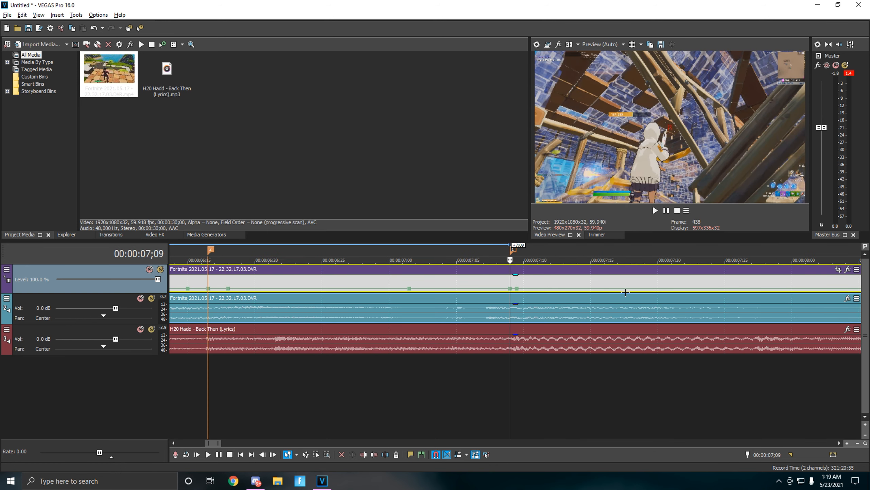
key(Down)
key(Down)
key(Down)
Raise the velocity point at the first beat marker above normal with a custom value and set the point just after it to 20% forward.
click(394, 274)
key(Up)
key(Up)
key(Up)
key(Up)
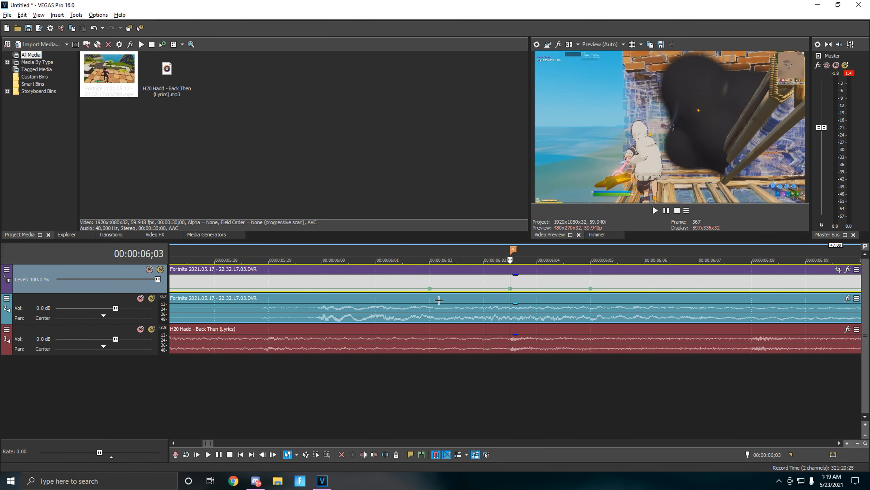
right_click(511, 288)
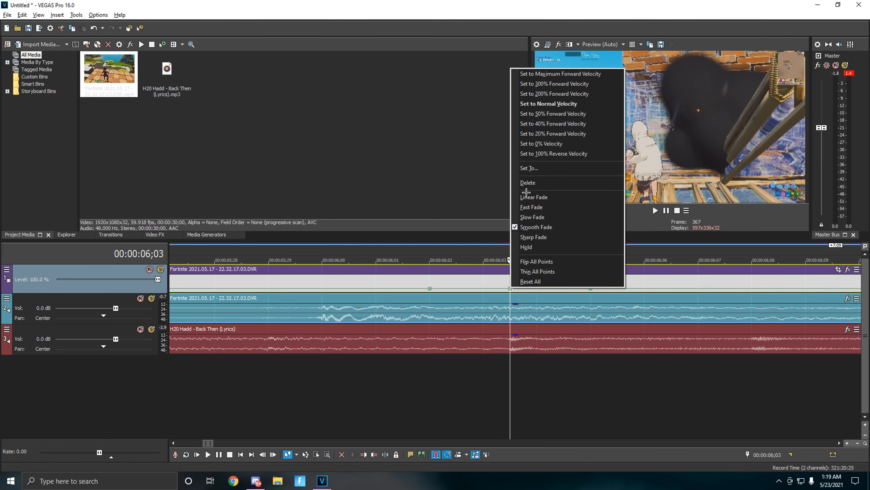
click(544, 173)
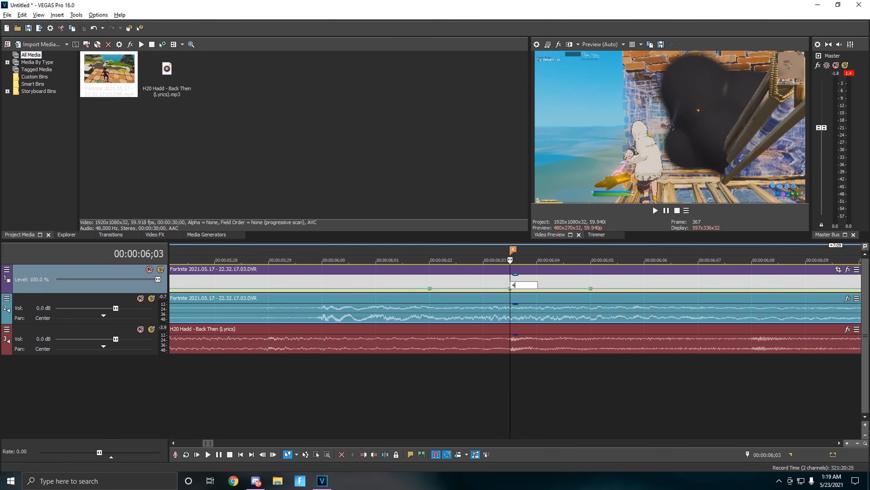
key(Return)
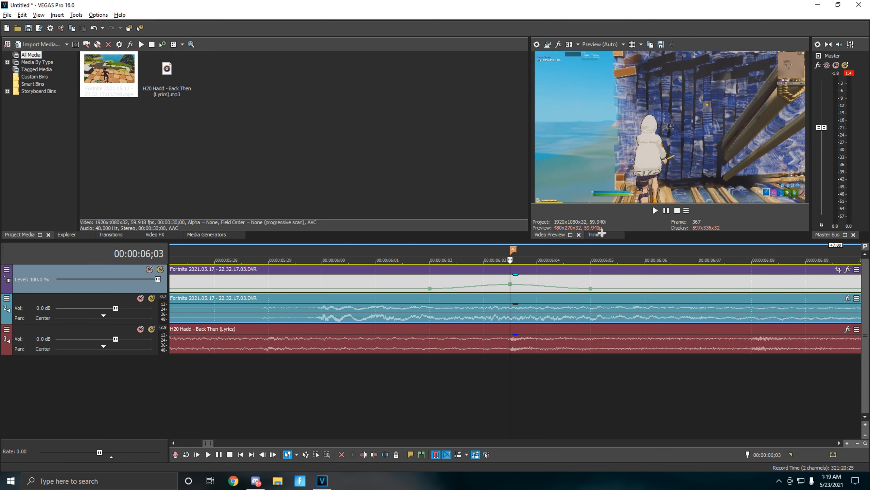
right_click(593, 289)
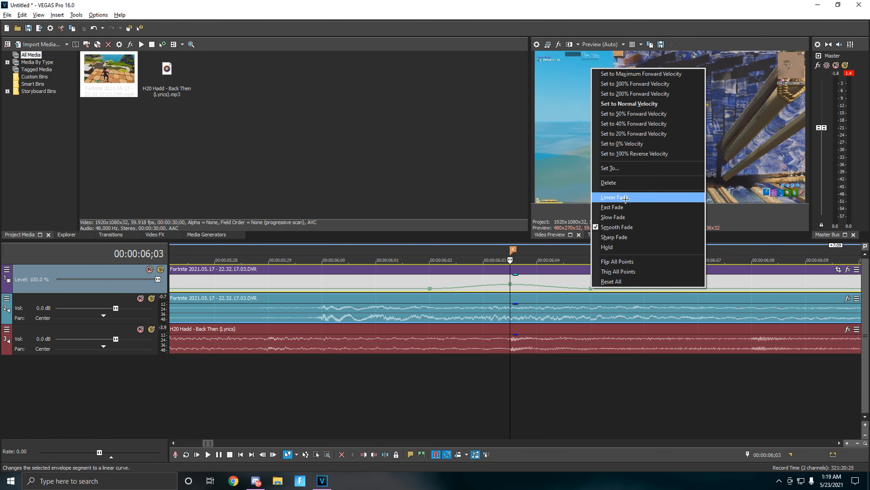
click(642, 133)
Raise the velocity point at the middle beat marker, 00:00:06;16, above normal with a custom value.
scroll(625, 276, down, 3)
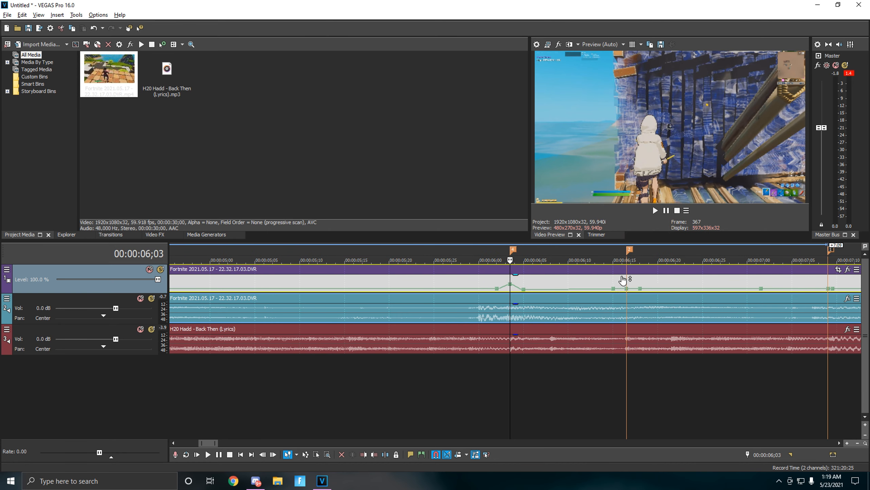
click(633, 251)
scroll(528, 301, up, 5)
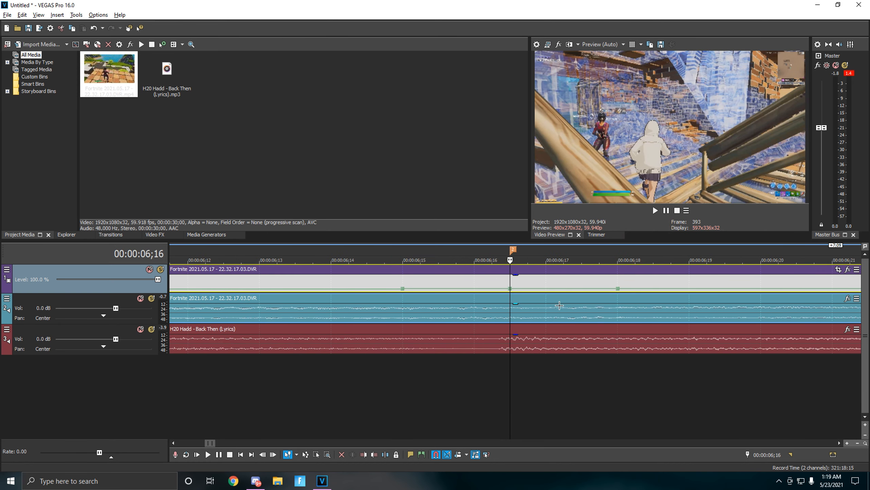
right_click(510, 289)
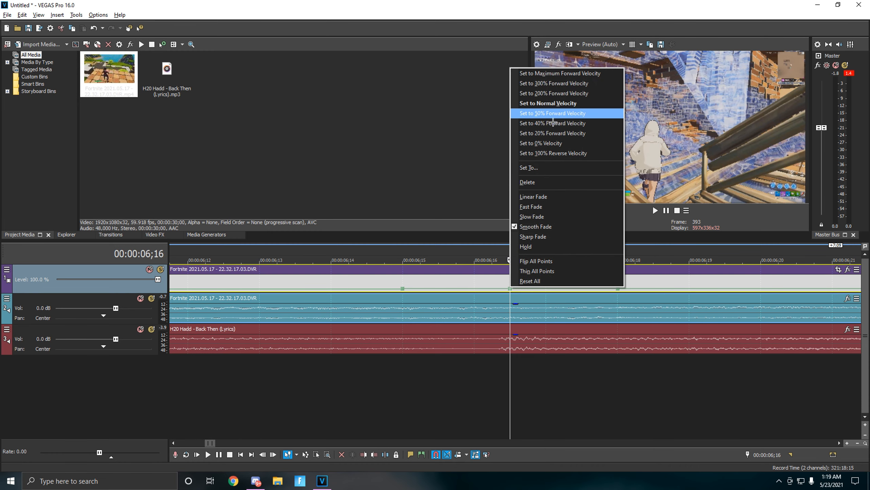
click(545, 168)
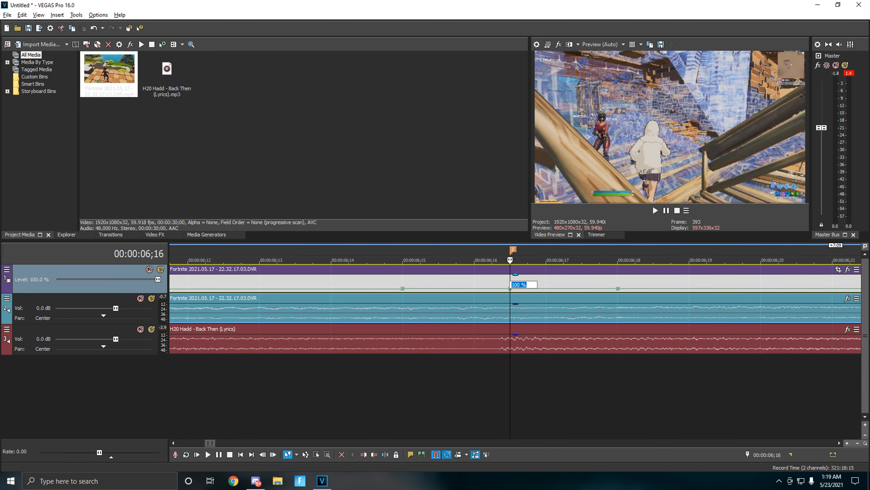
key(Return)
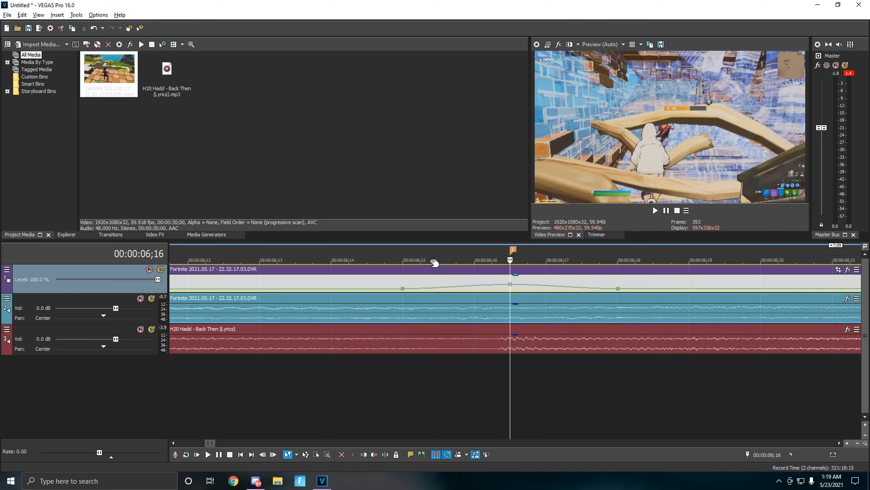
Set the velocity point before the middle beat marker to 40% forward and the point after it to 20% forward.
right_click(407, 293)
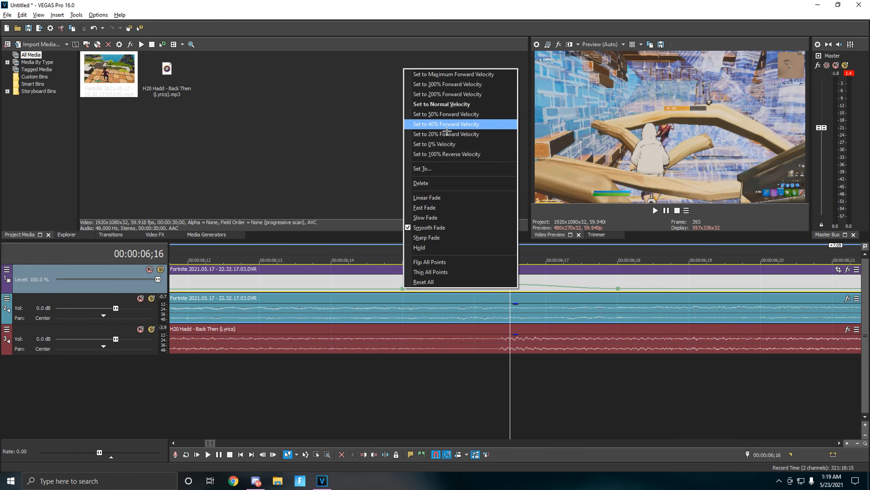
click(447, 126)
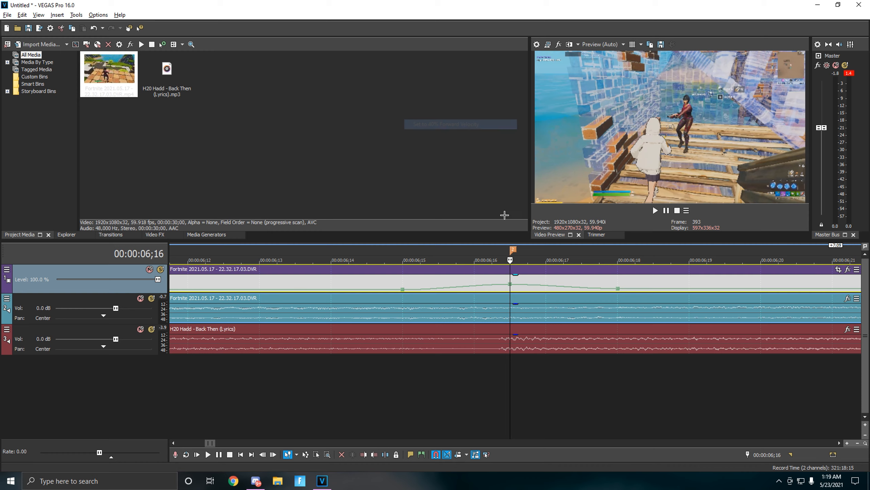
right_click(621, 293)
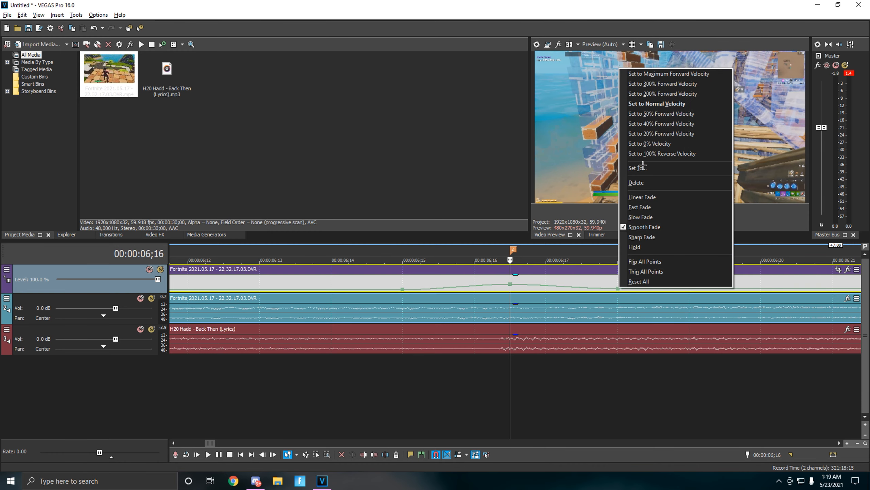
click(659, 132)
Raise the velocity point at the last beat marker, 00:00:07;09, above normal with a custom value.
scroll(636, 278, down, 5)
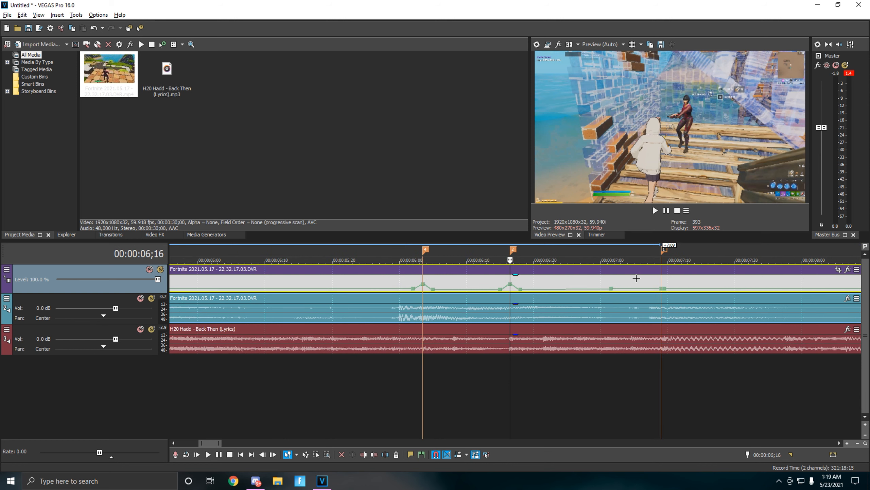
click(665, 252)
scroll(589, 307, up, 5)
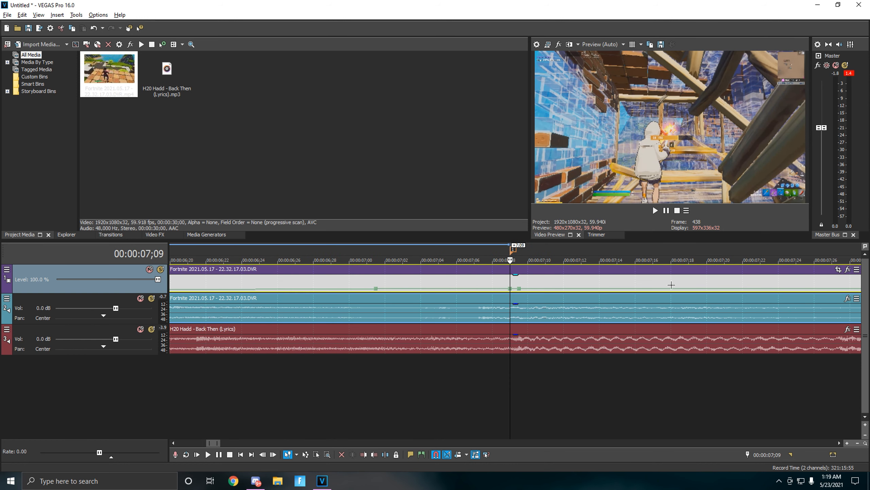
mouse_move(514, 292)
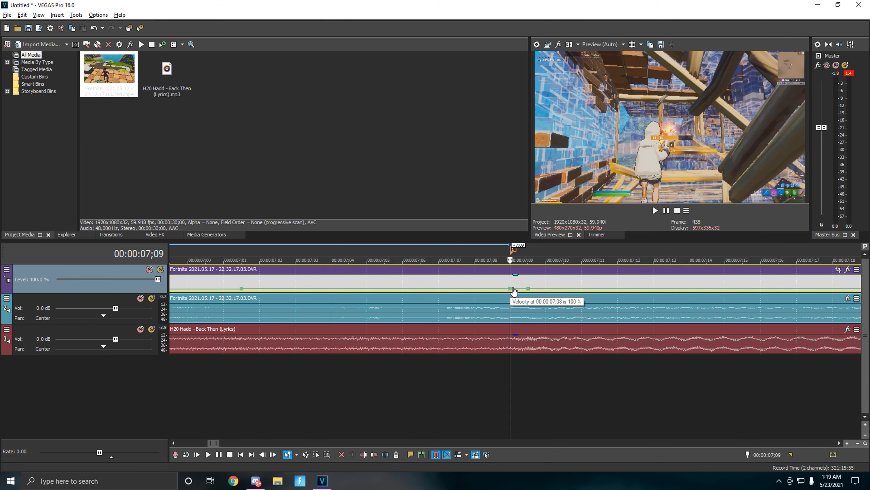
right_click(513, 292)
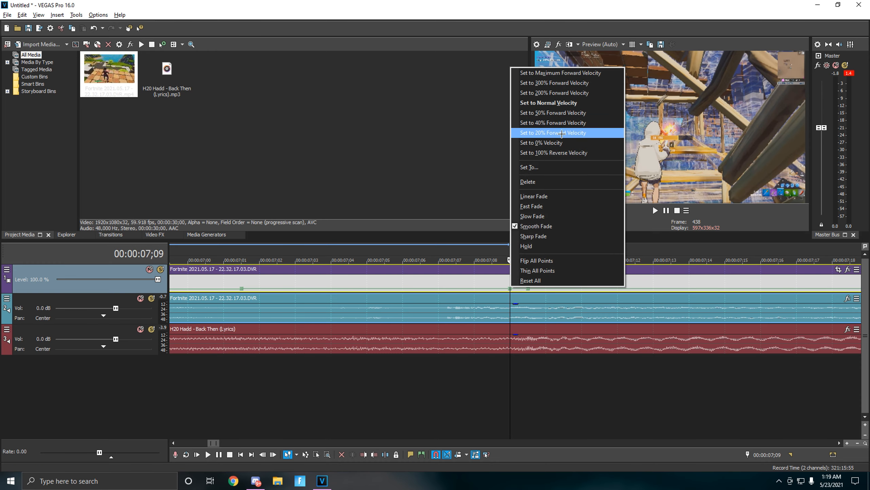
click(561, 167)
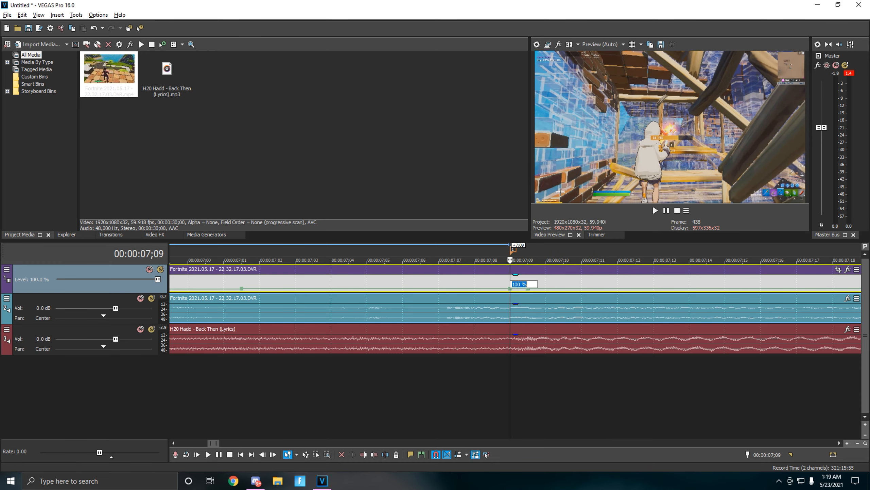
key(Return)
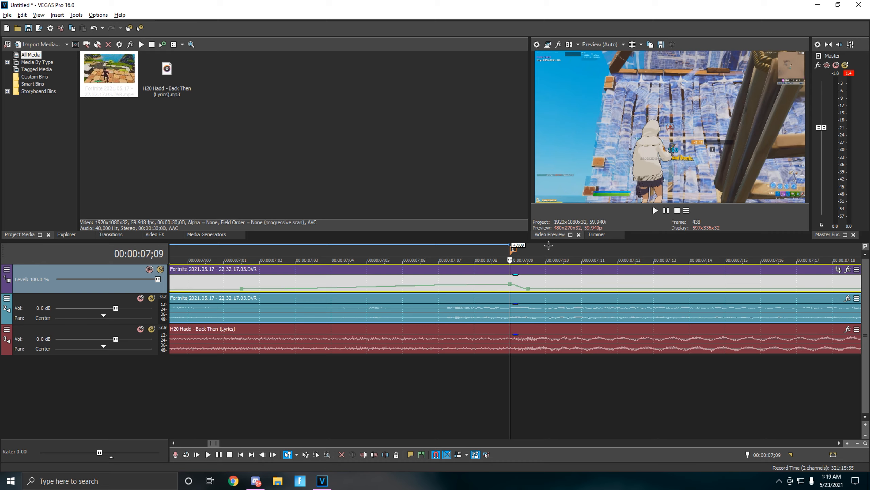
Set the velocity point after the last beat marker to 50% forward and the point before it to 20% forward.
right_click(534, 292)
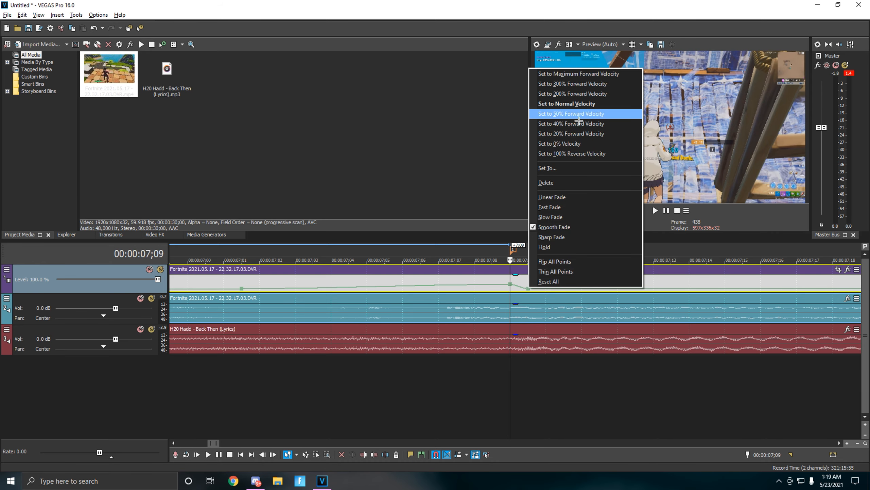
click(565, 112)
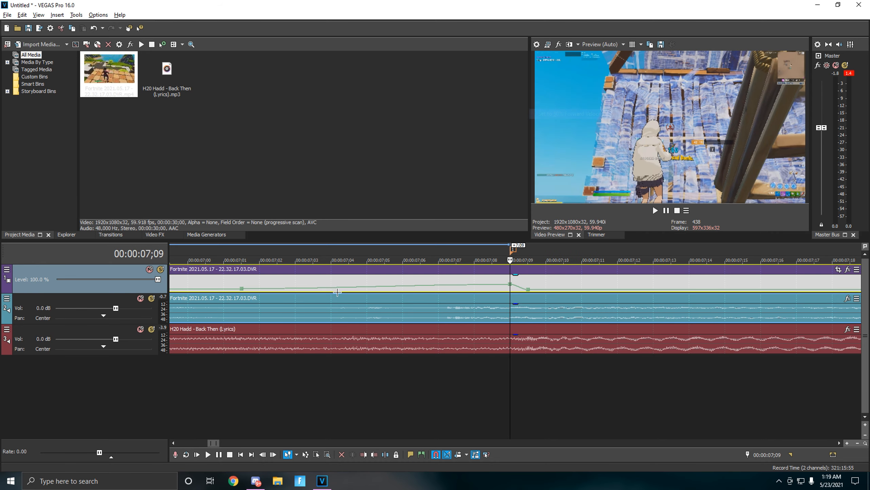
right_click(242, 289)
click(288, 134)
scroll(385, 290, down, 10)
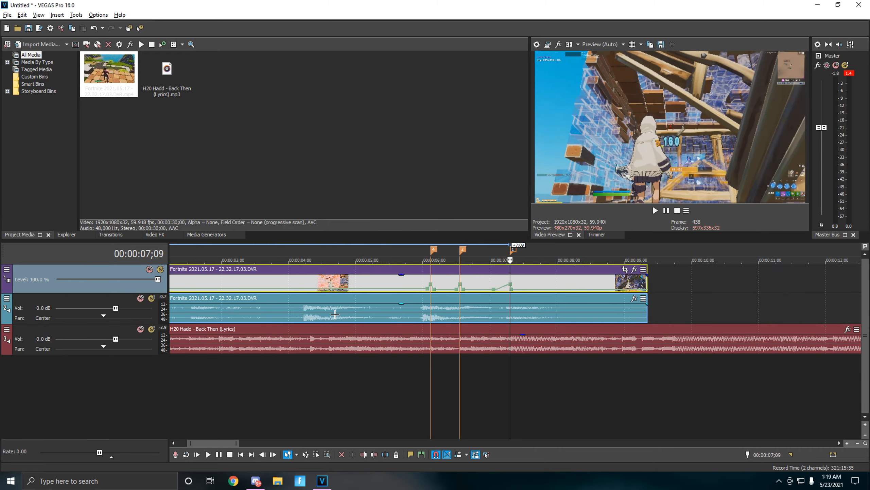
Play the clip twice from just before the first beat marker to check the velocity ramps against the song, and inspect the middle marker's velocity points.
click(425, 252)
key(space)
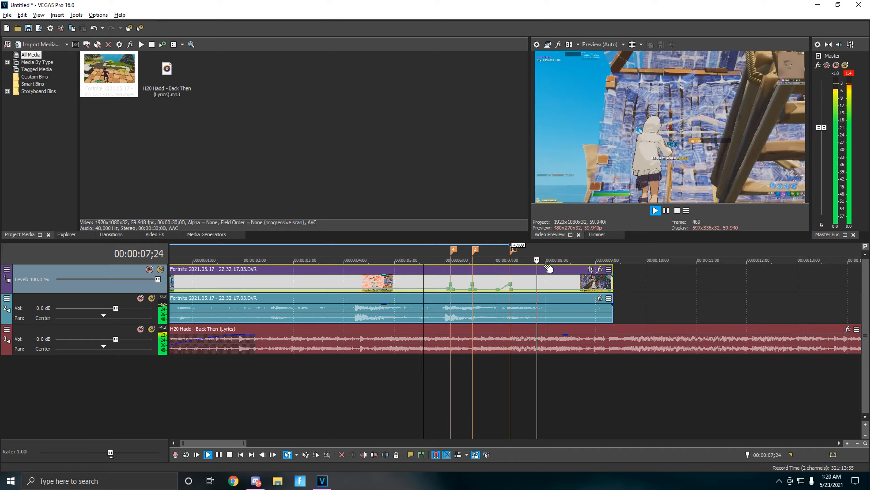
key(space)
key(space)
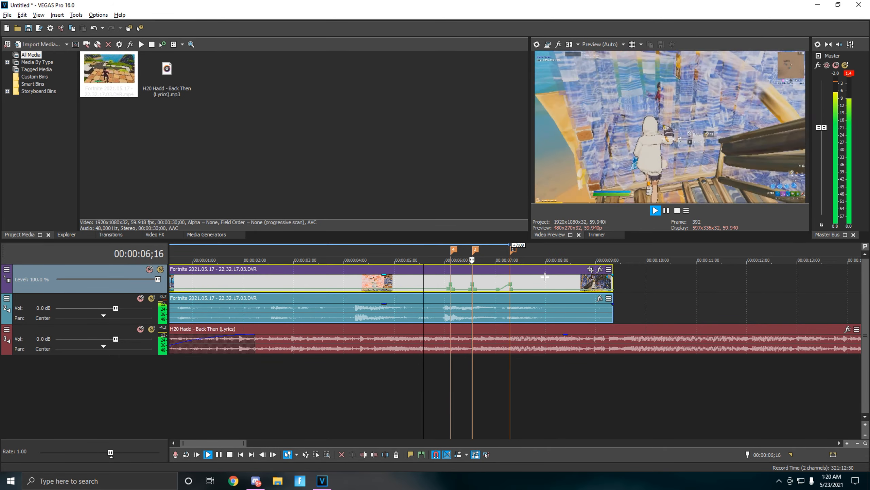
key(space)
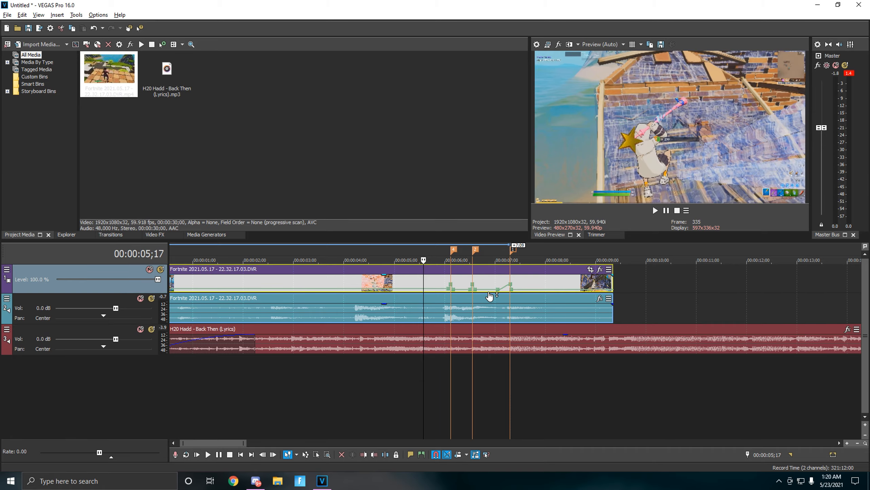
mouse_move(479, 295)
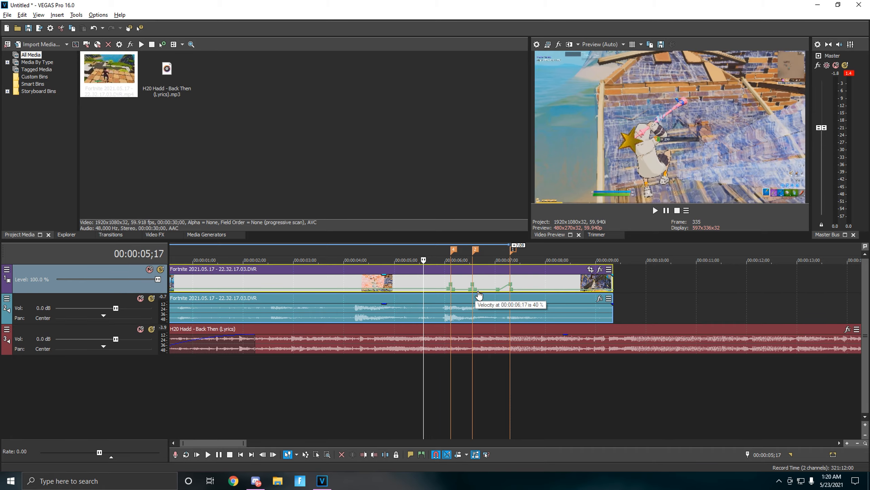